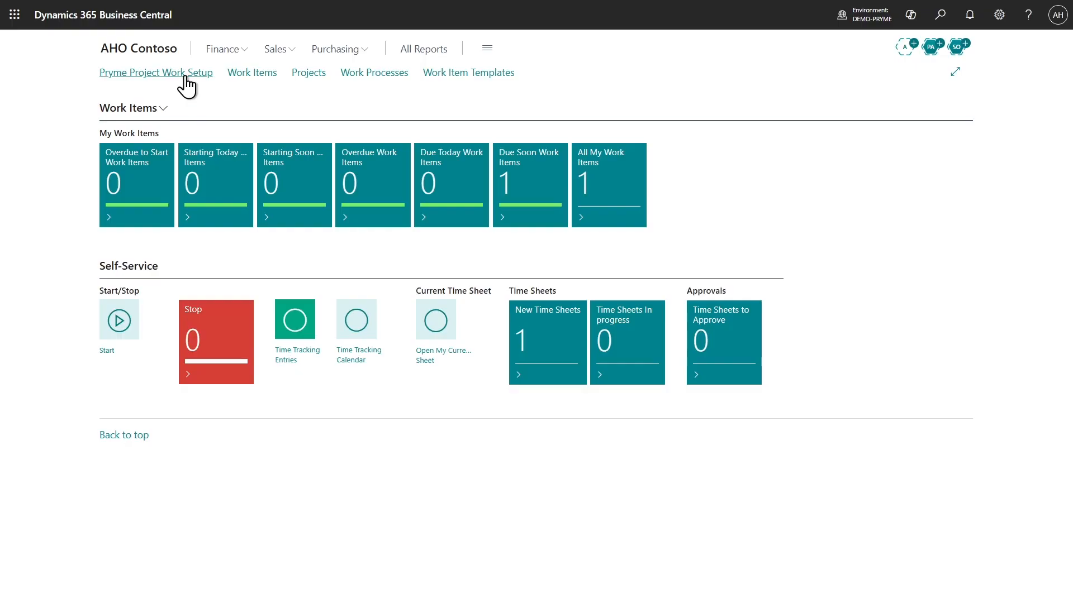
# Review the number series, work item cues and email notification settings in the Pryme Project Work Setup
pyautogui.click(186, 85)
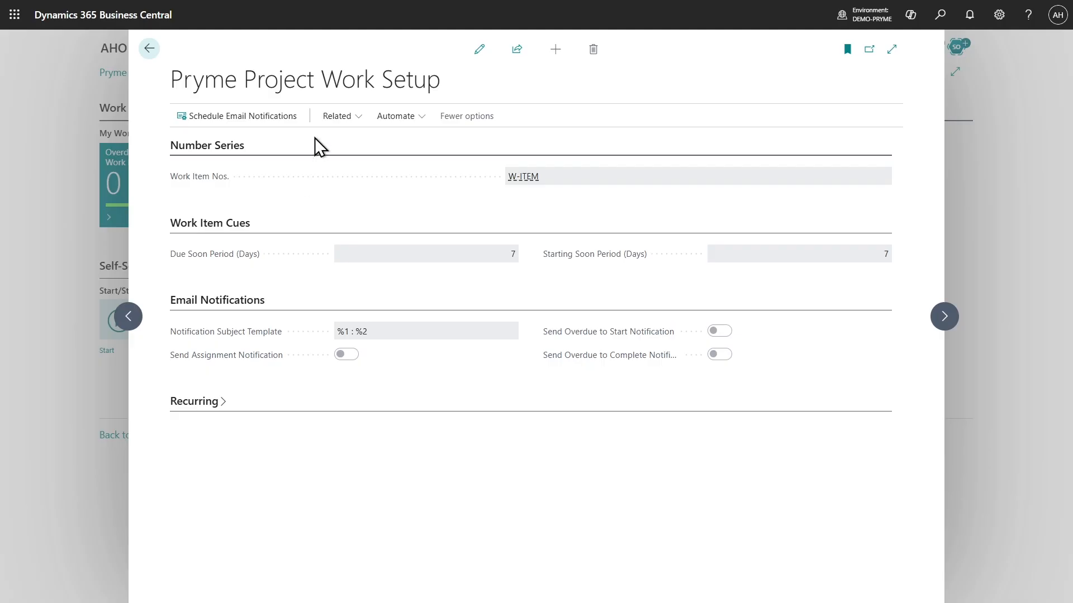
pyautogui.click(149, 49)
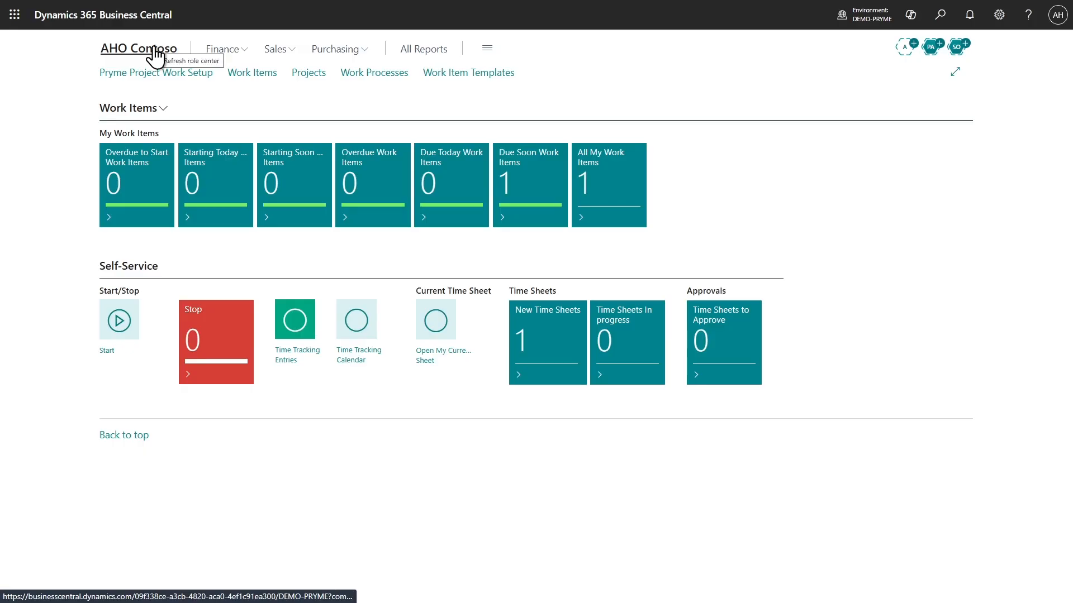
# Examine the stages of the CONSULTING and SOFTDEV work processes, then return to the home page
pyautogui.click(391, 81)
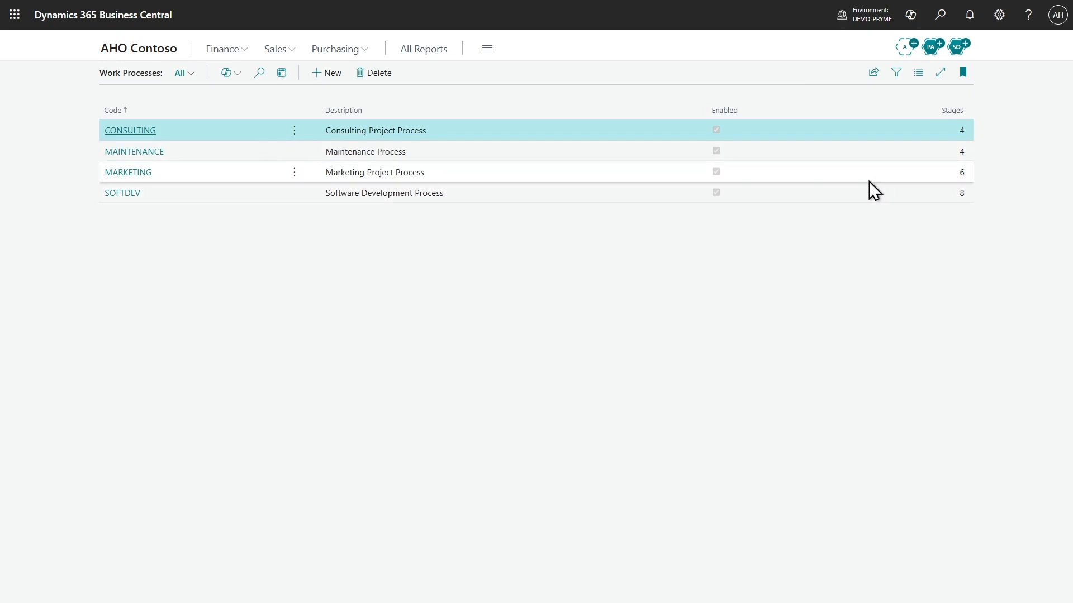
pyautogui.click(151, 132)
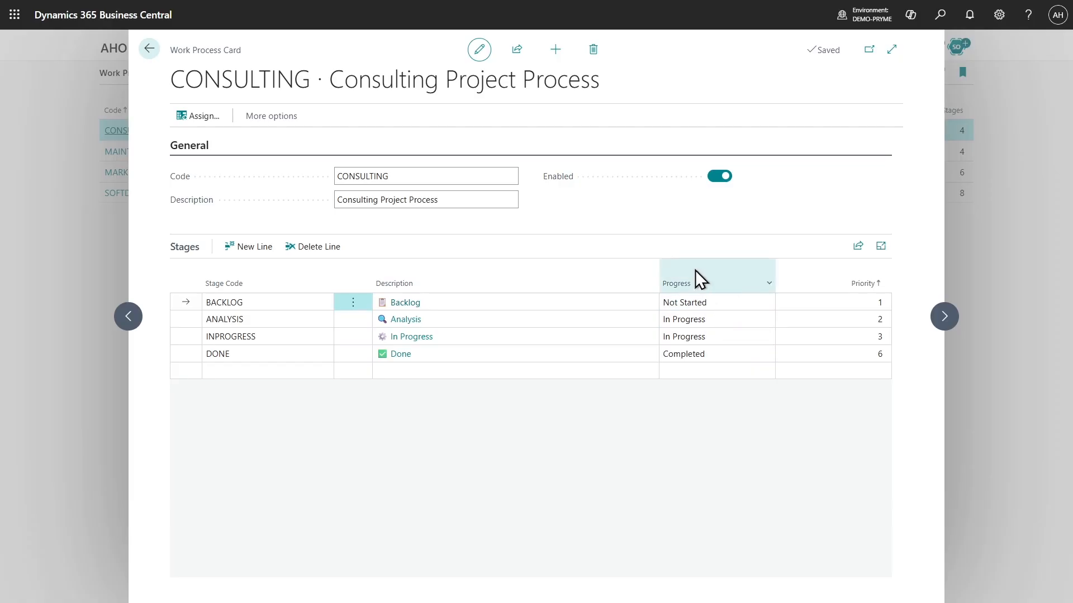
pyautogui.click(149, 49)
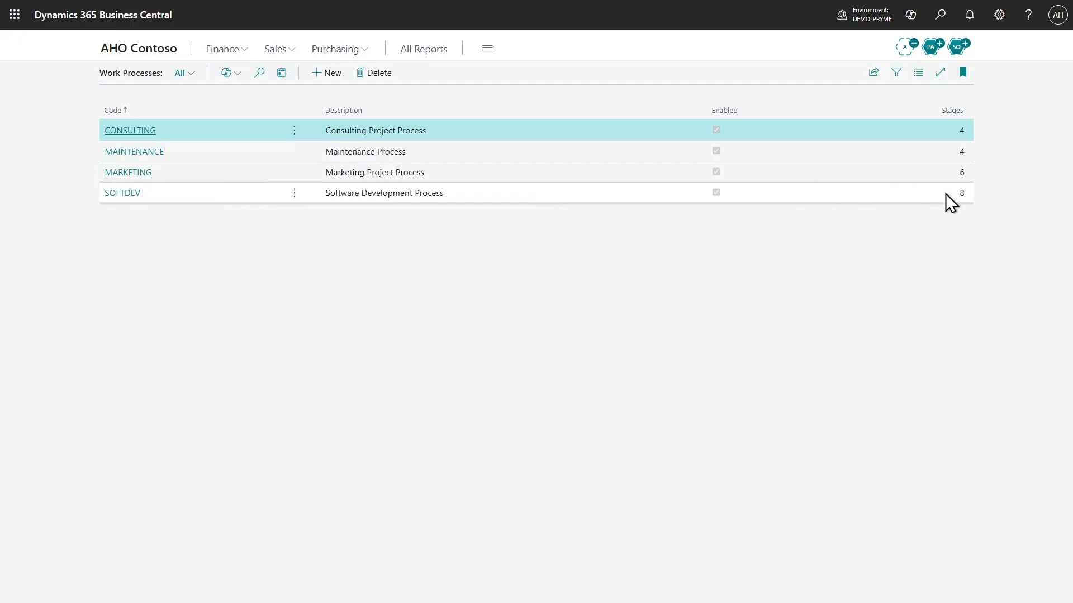
pyautogui.click(116, 194)
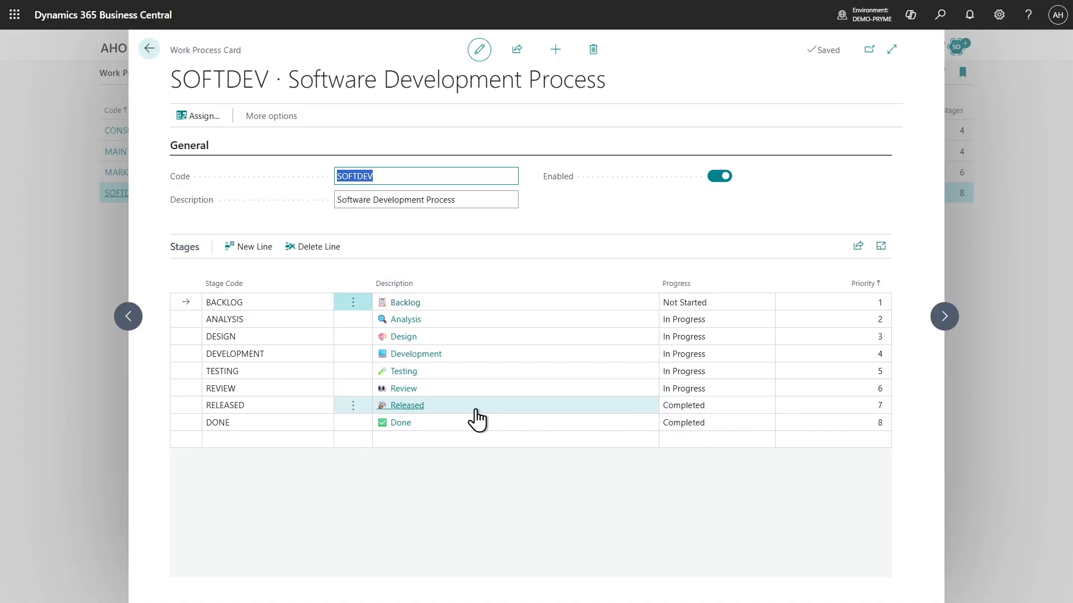
pyautogui.click(442, 232)
pyautogui.click(148, 55)
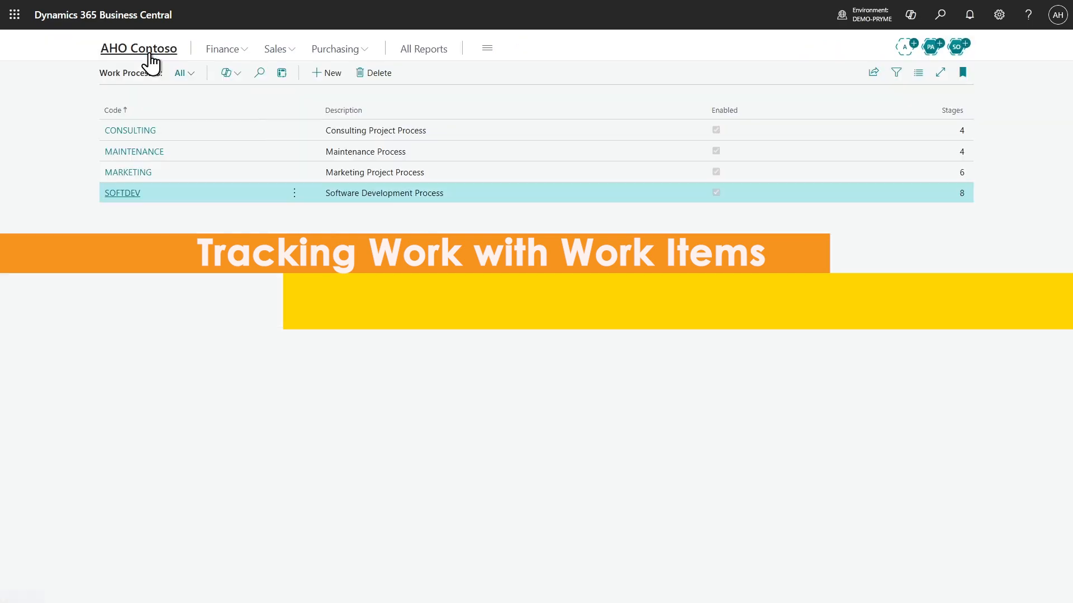
pyautogui.click(139, 55)
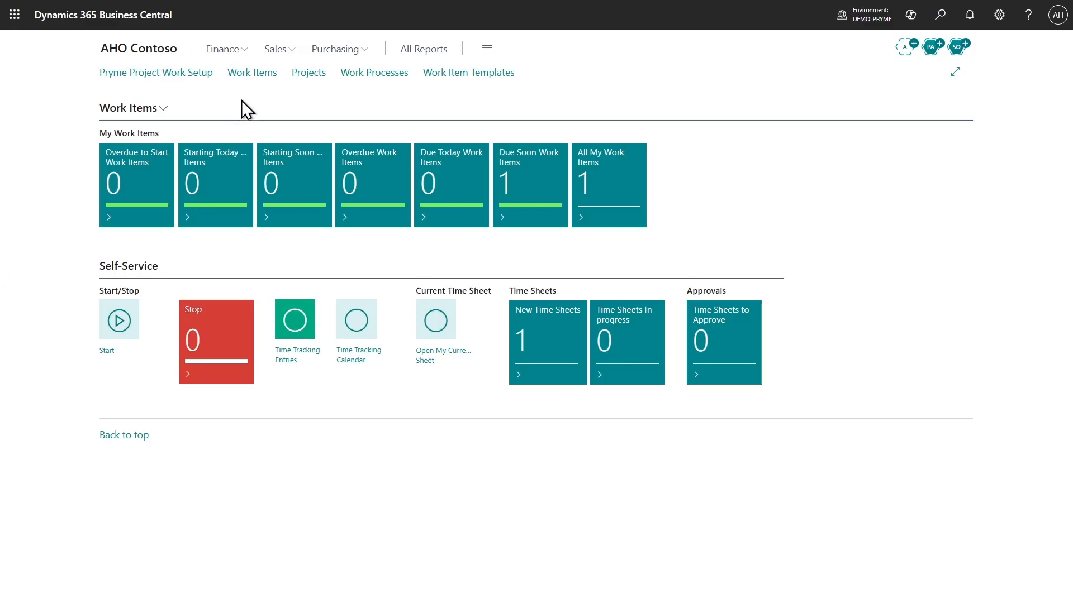
# Create a new work item for task 100 of project PR00050 from its not-started work items
pyautogui.click(319, 77)
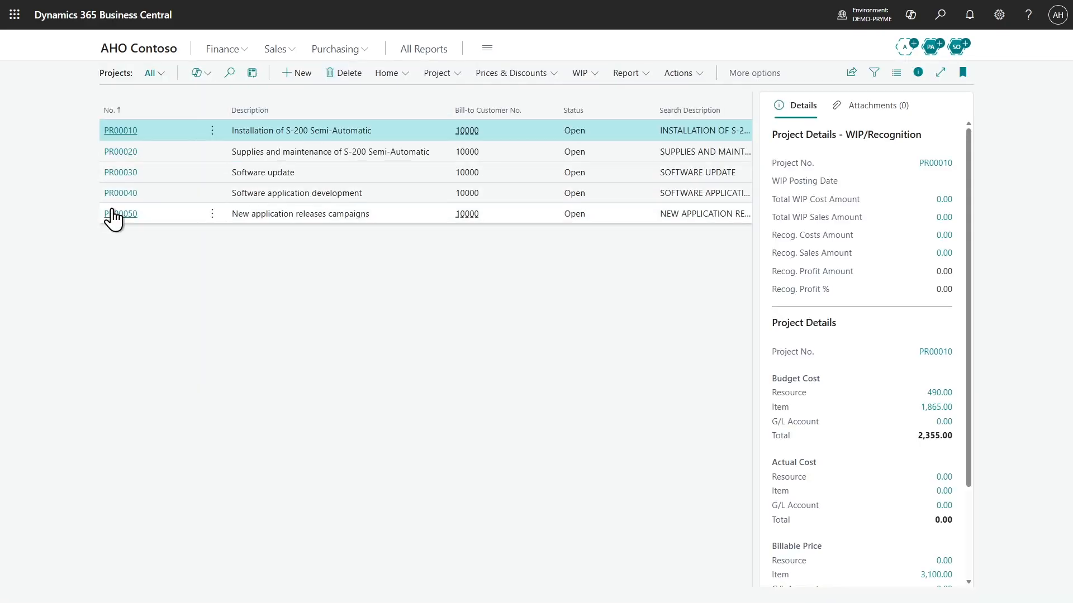
pyautogui.click(117, 214)
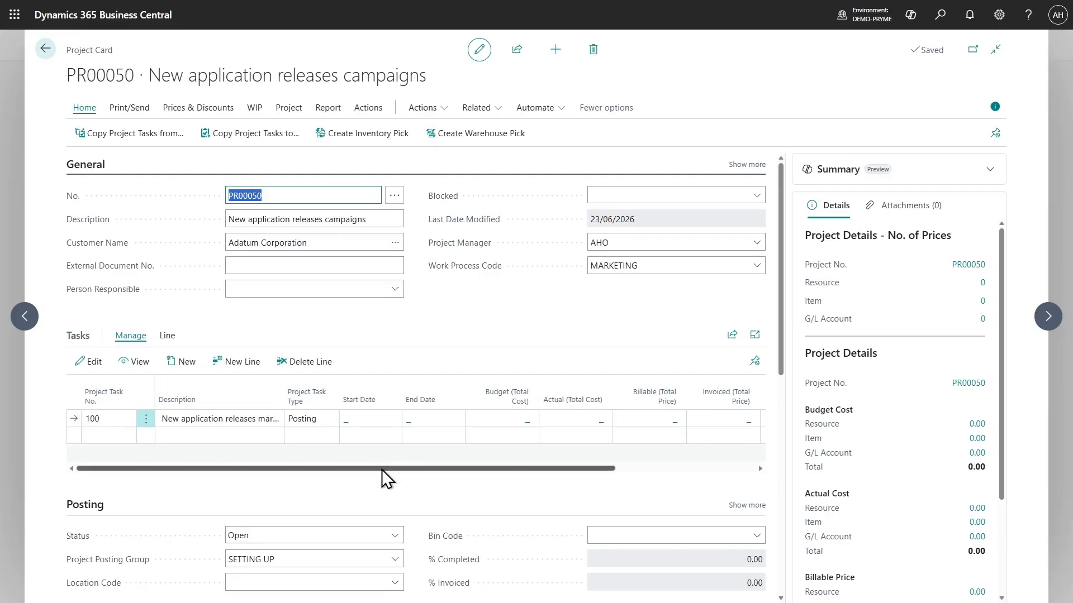
pyautogui.moveTo(381, 469); pyautogui.dragTo(650, 479)
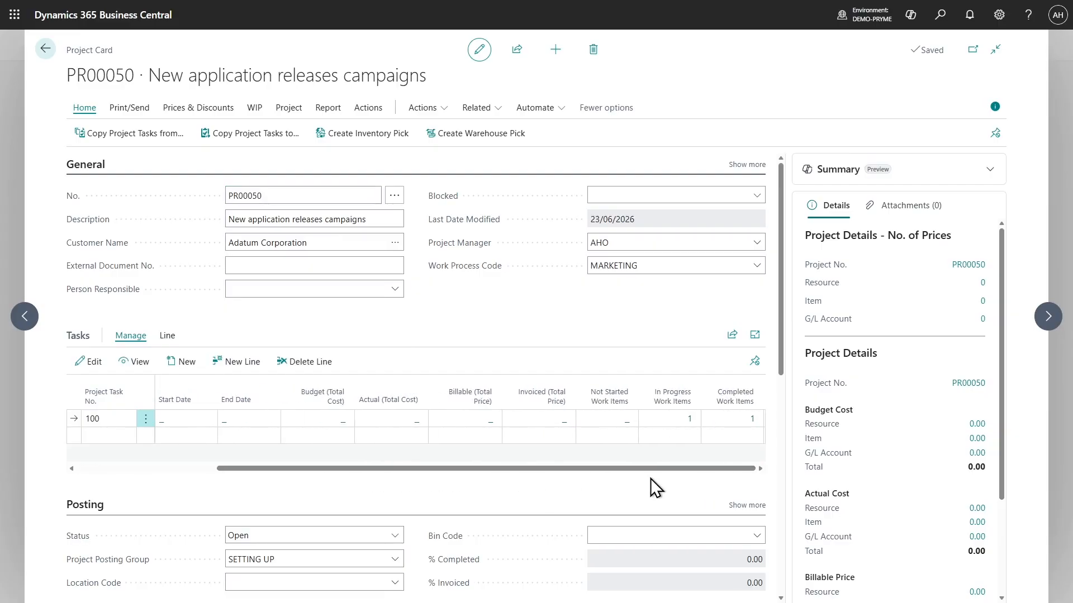
pyautogui.click(625, 428)
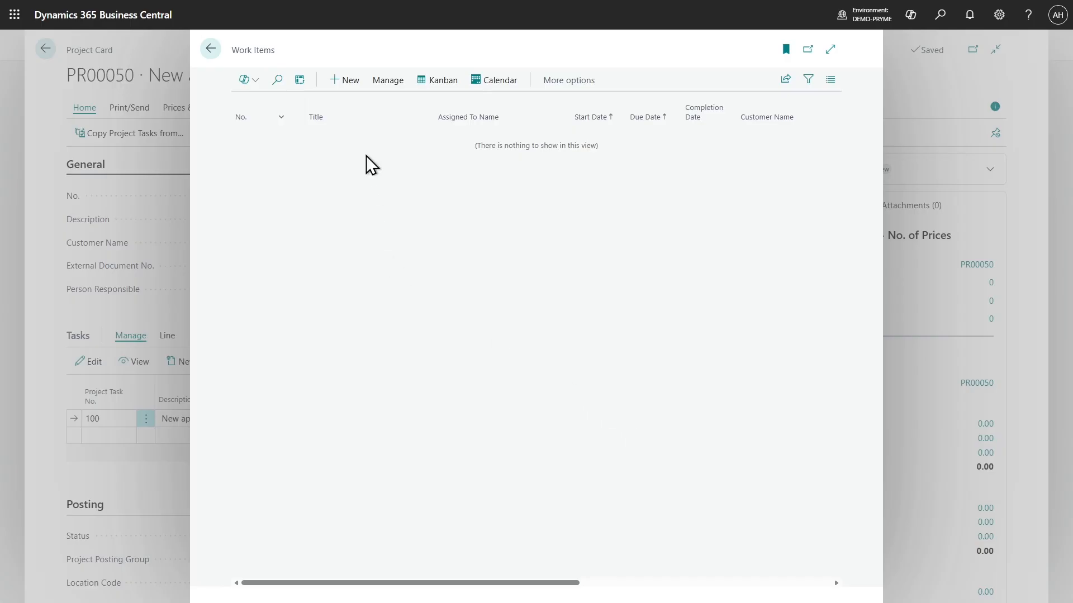
pyautogui.click(347, 82)
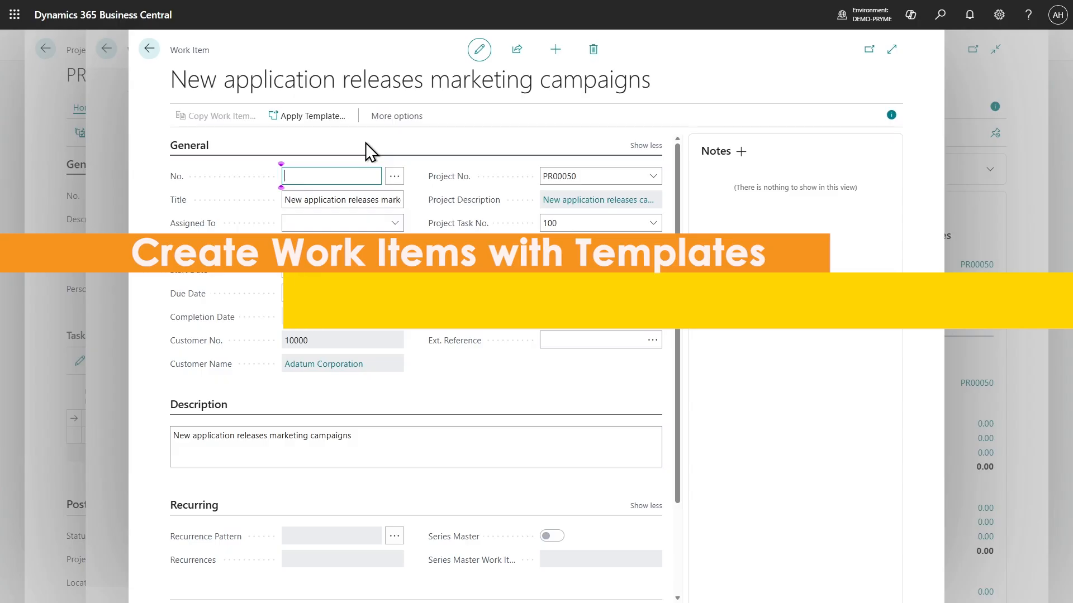
# Apply the MARKETING-CAMP template to the new work item, replacing data in fields that are already filled
pyautogui.click(334, 117)
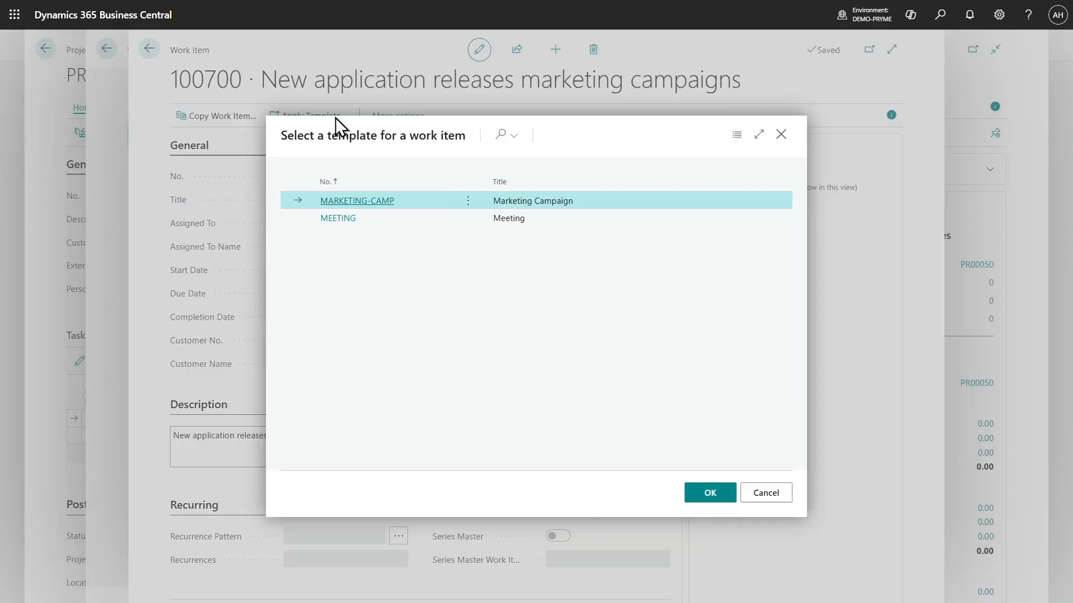
pyautogui.click(356, 204)
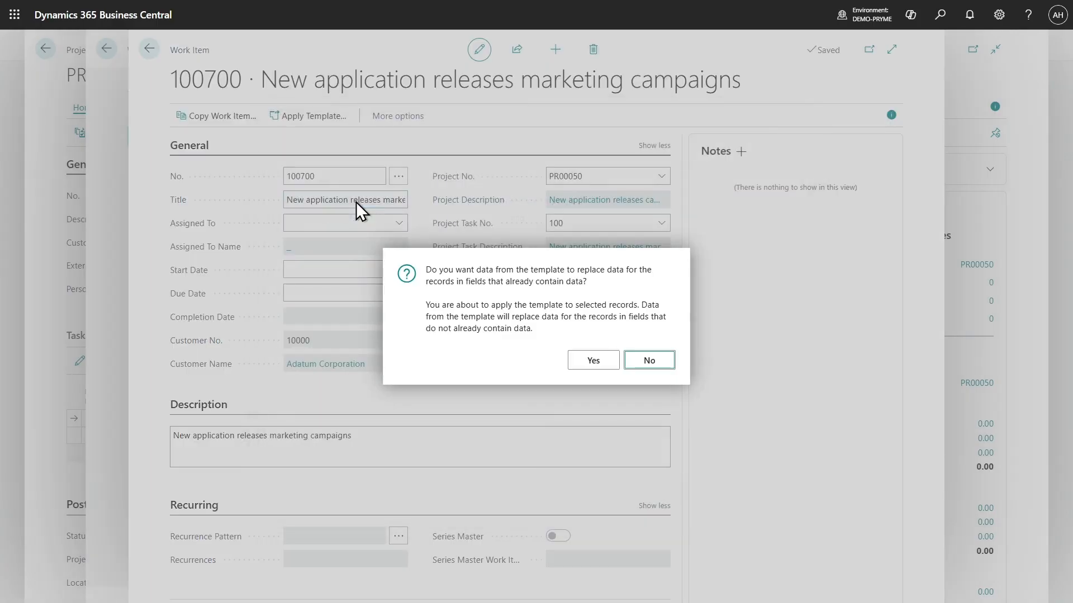
pyautogui.click(584, 358)
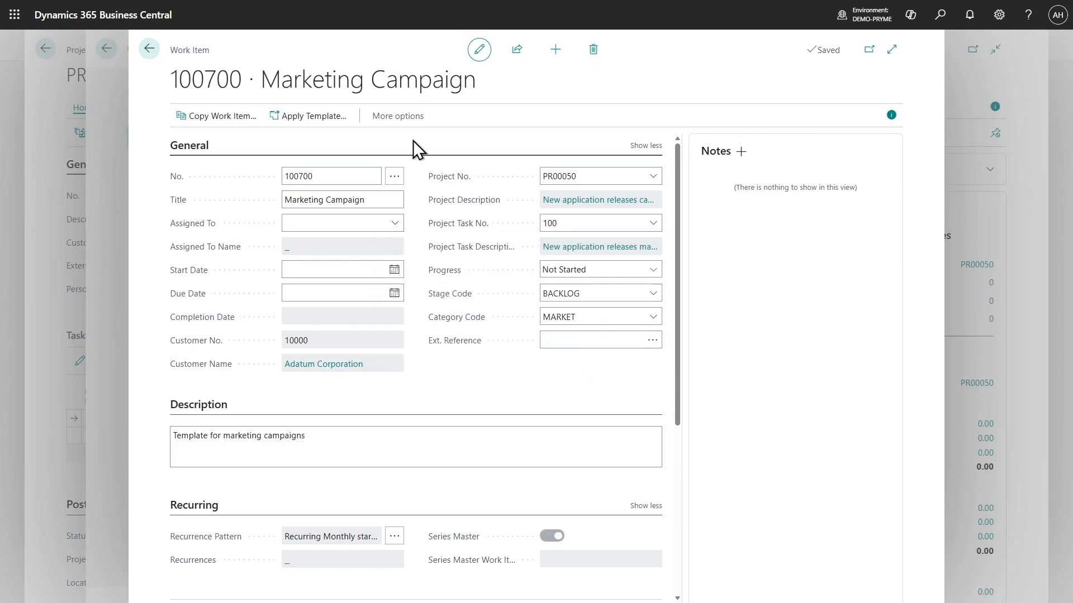
# Examine the recurrence settings and checklist that the template brought into the Marketing Campaign work item
pyautogui.click(219, 410)
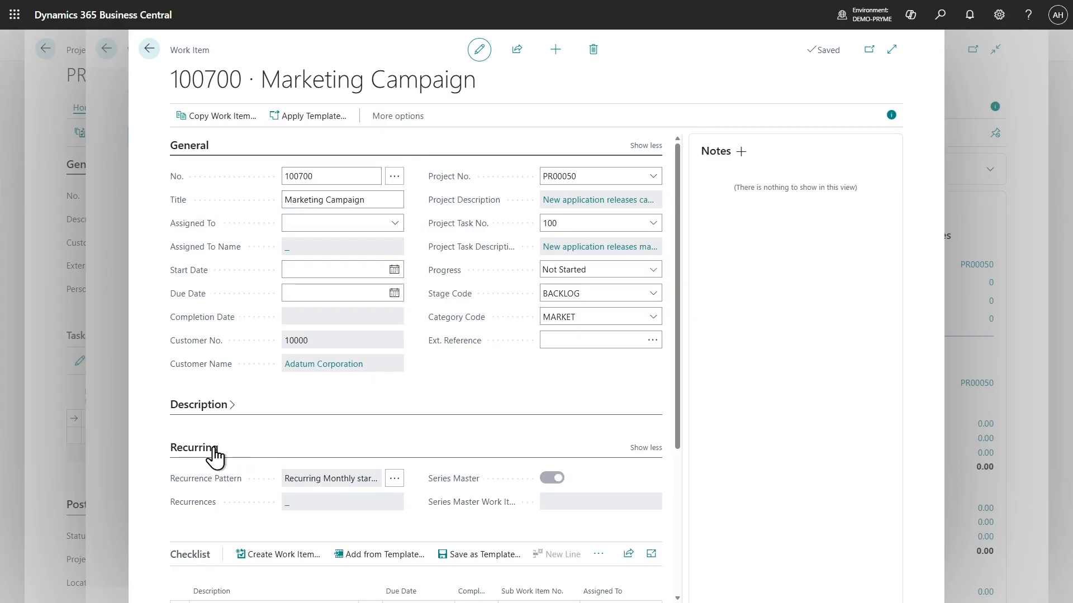
pyautogui.click(193, 148)
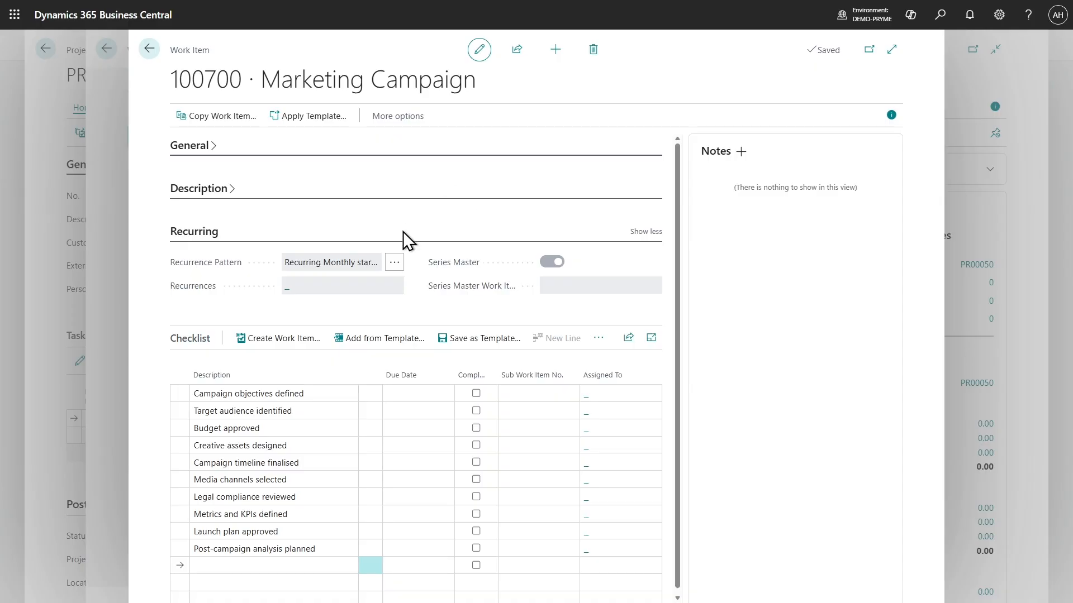
pyautogui.click(193, 146)
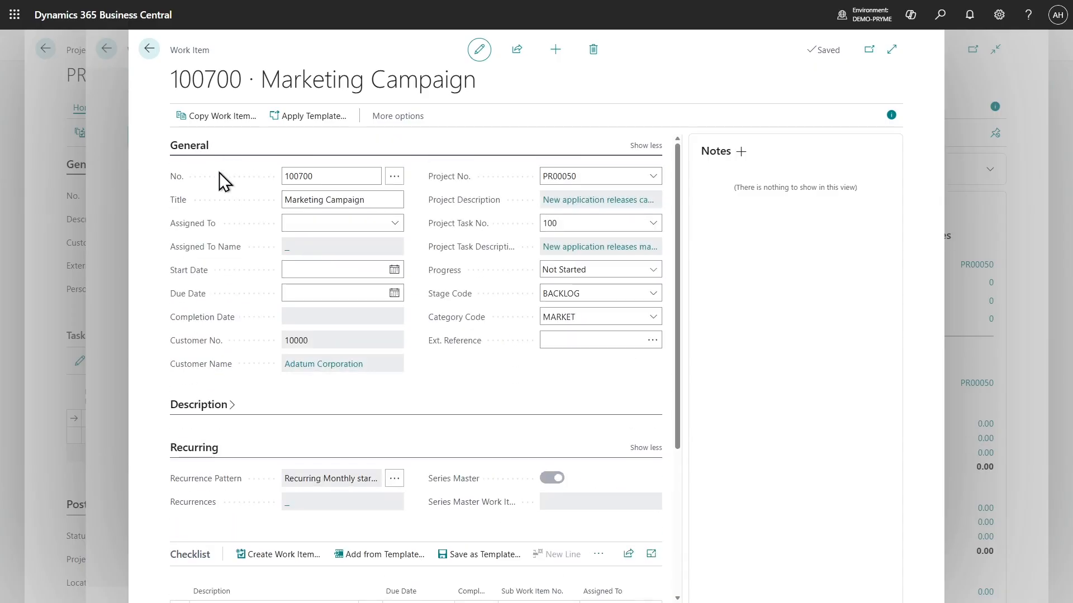
# Set the work item's start date to 01/01/2027 and its due date to 01/03/2027
pyautogui.click(324, 269)
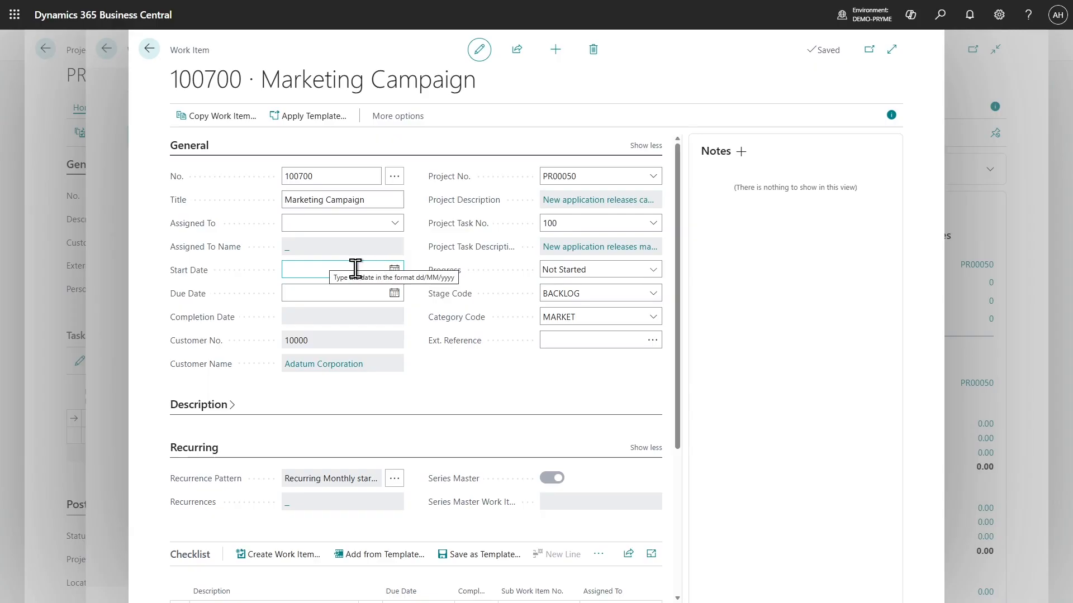
pyautogui.write('1/1')
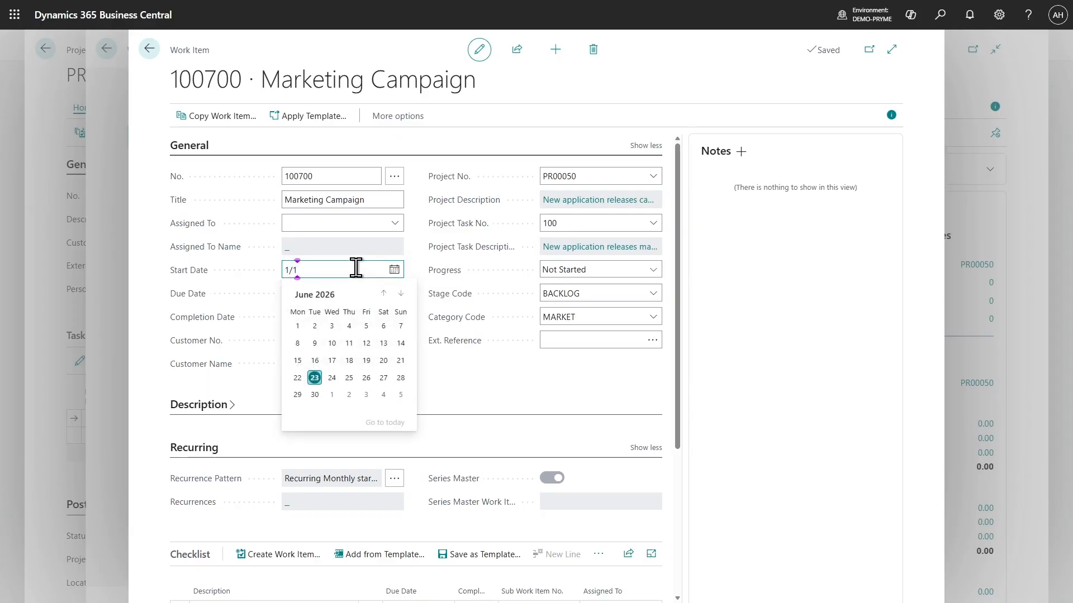
pyautogui.press('Tab')
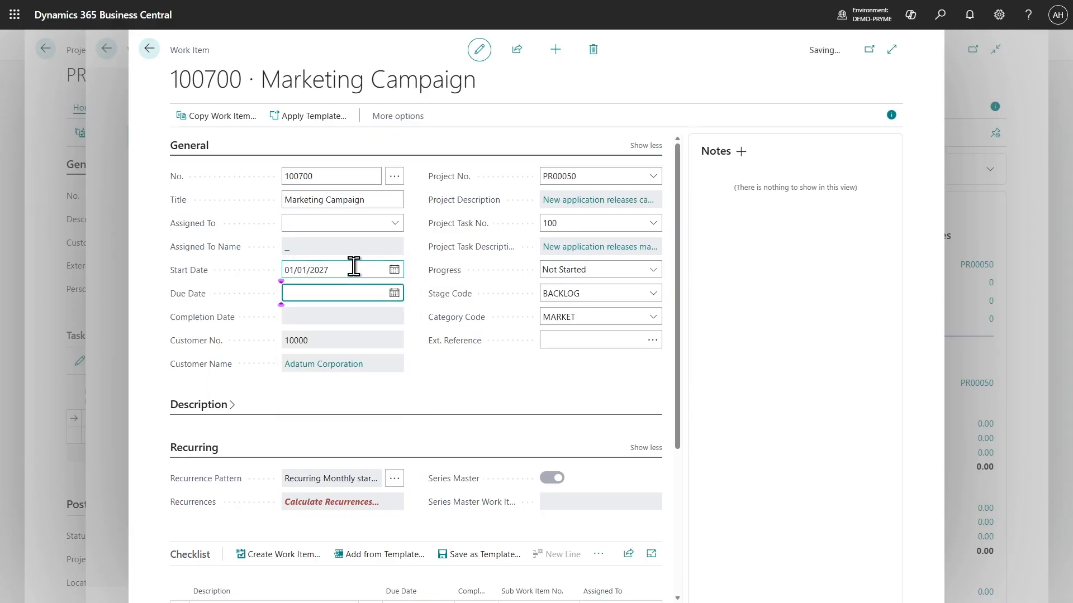
pyautogui.click(352, 269)
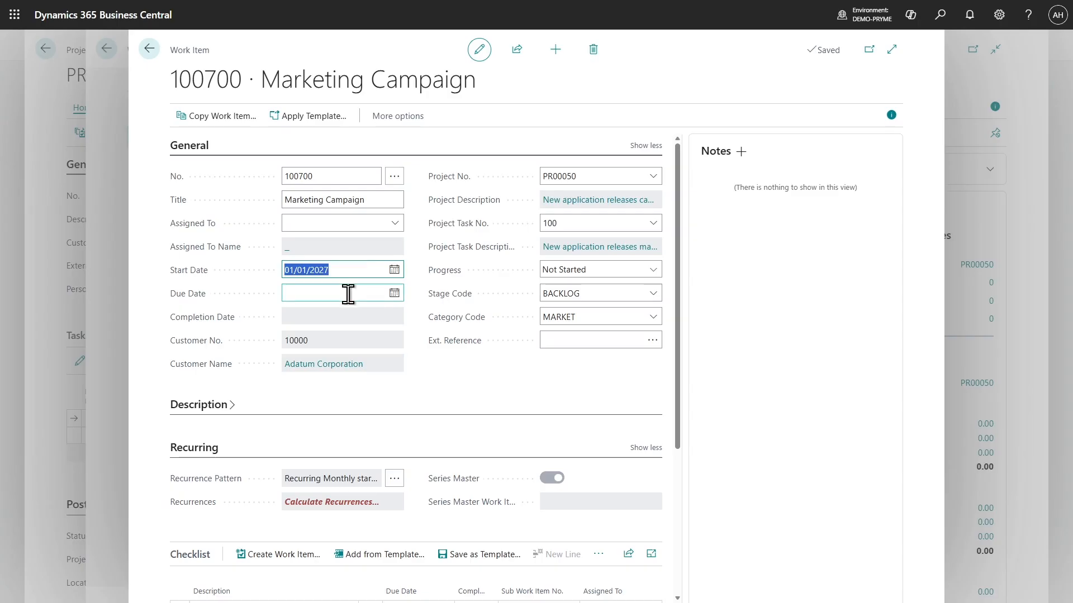
pyautogui.click(346, 290)
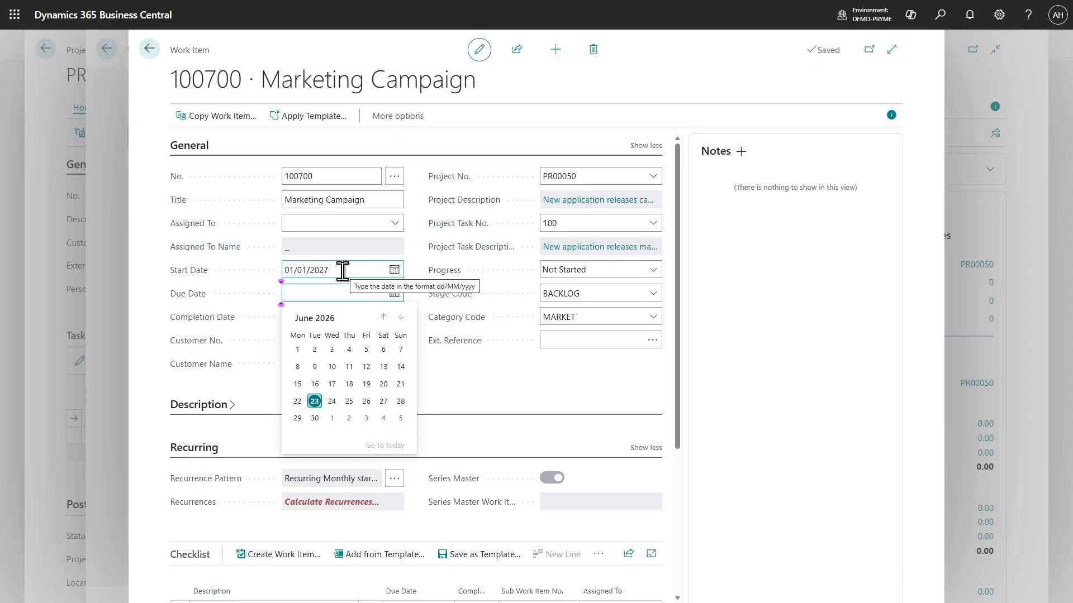
pyautogui.write('1/3')
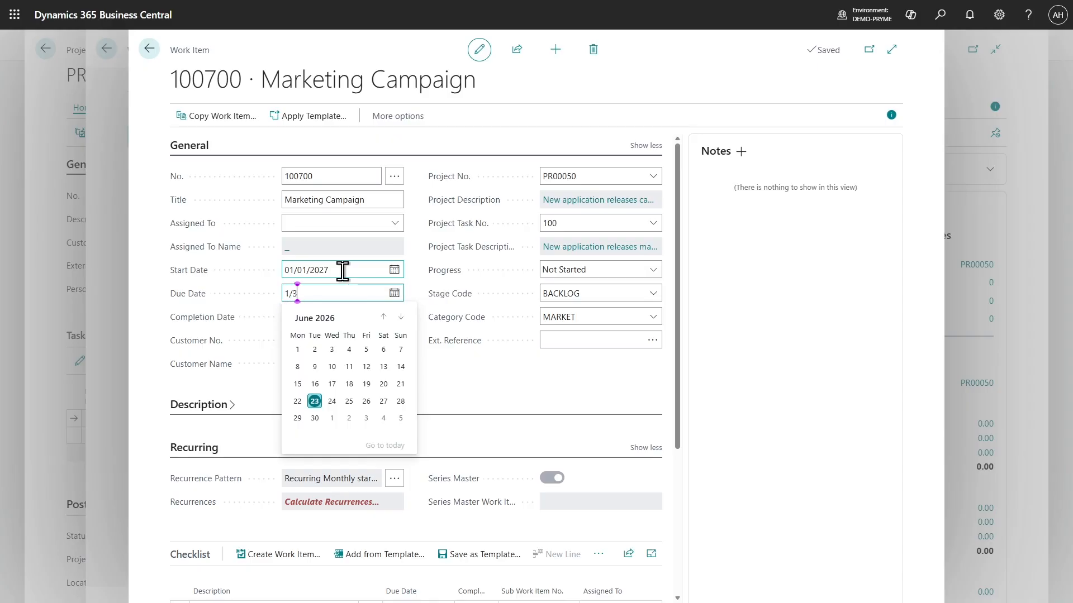
pyautogui.click(424, 263)
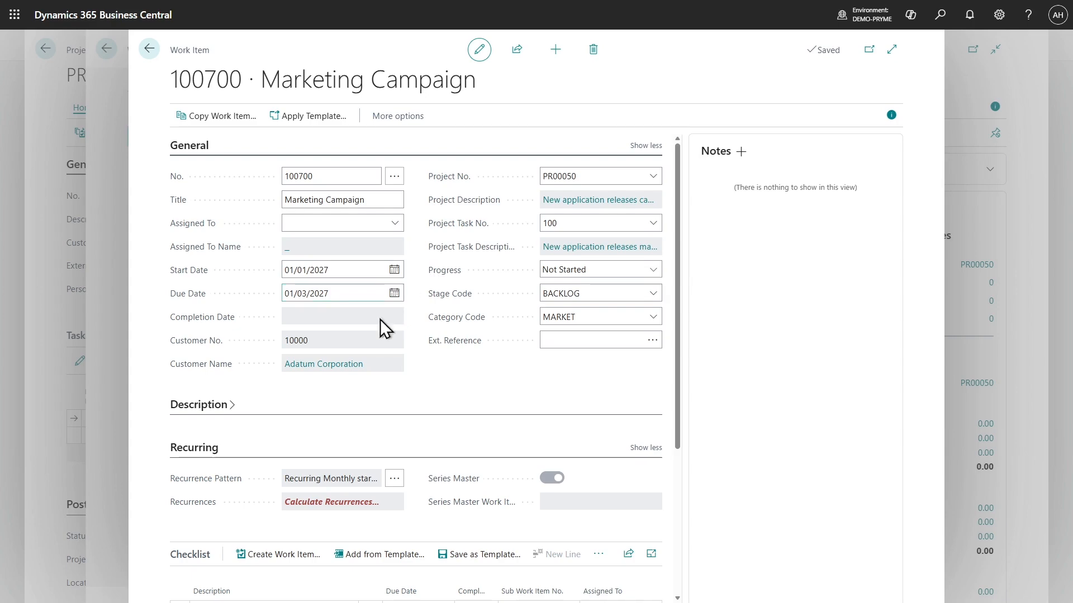
# Calculate the recurrences of the Marketing Campaign work item and review the list of generated work items
pyautogui.click(330, 501)
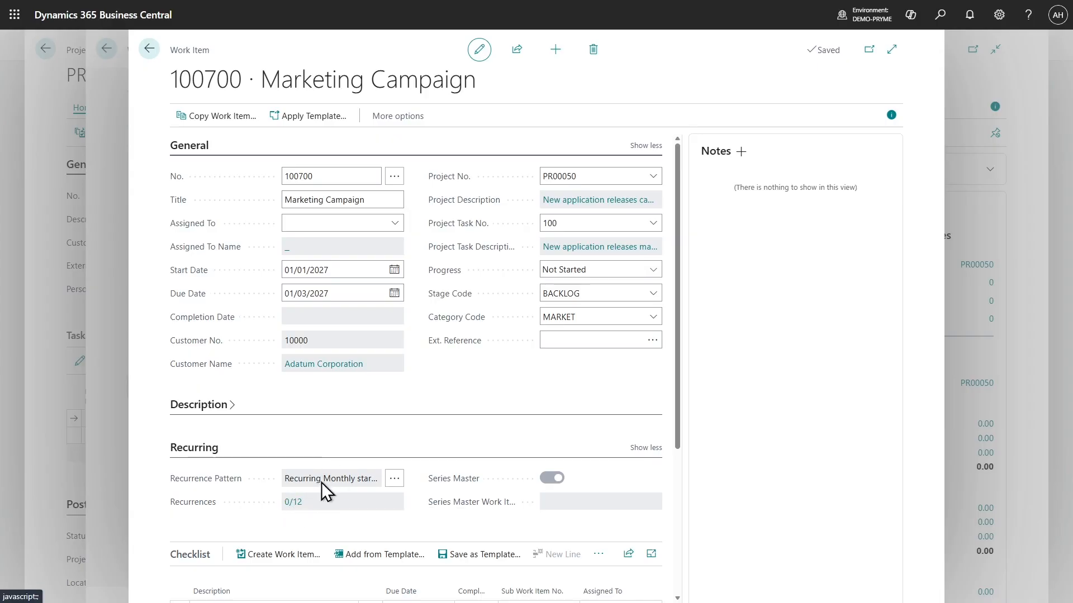
pyautogui.click(293, 502)
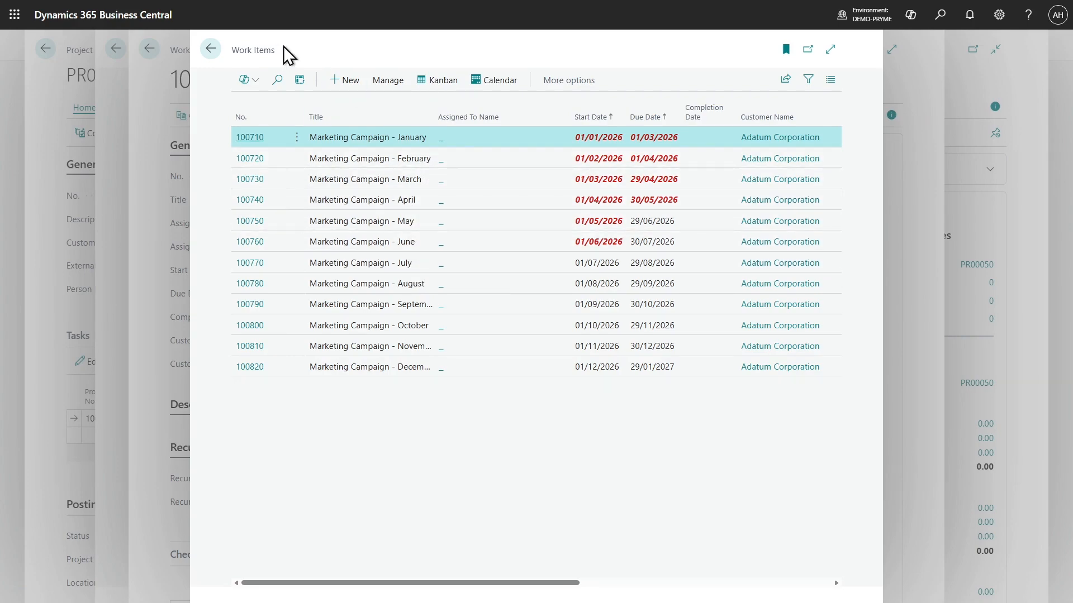
pyautogui.click(211, 48)
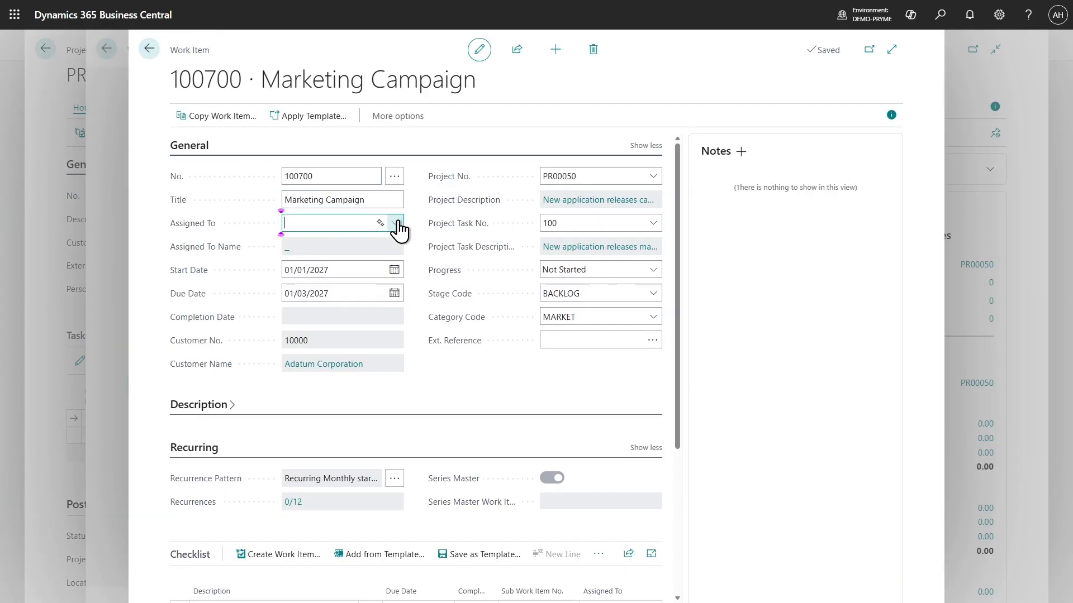
# Assign the Marketing Campaign work item to a person resource and set its stage code to ANALYSIS, returning to the project card
pyautogui.click(396, 224)
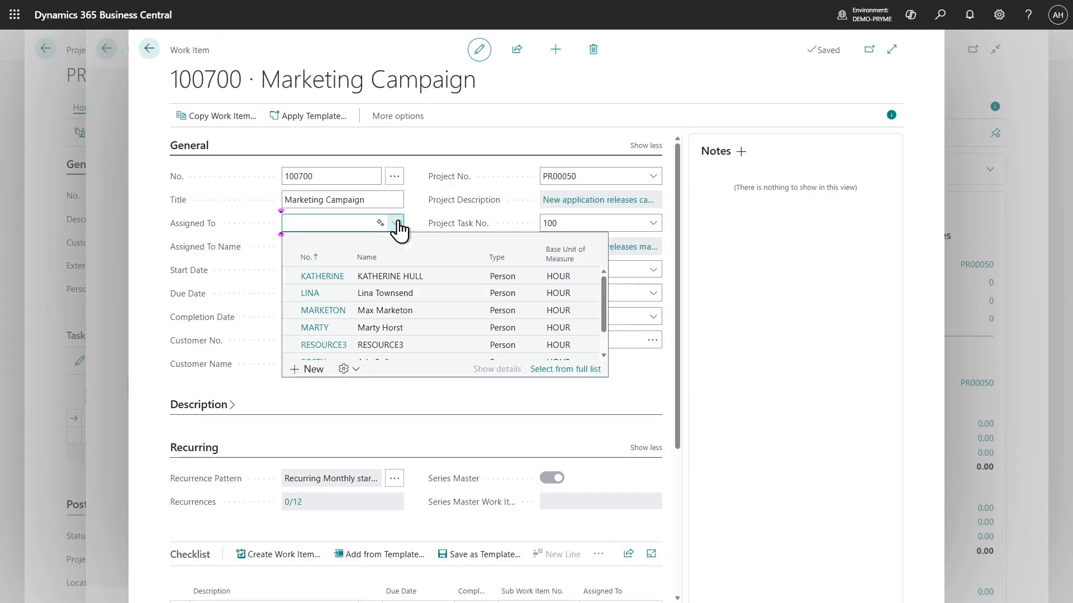
pyautogui.click(321, 327)
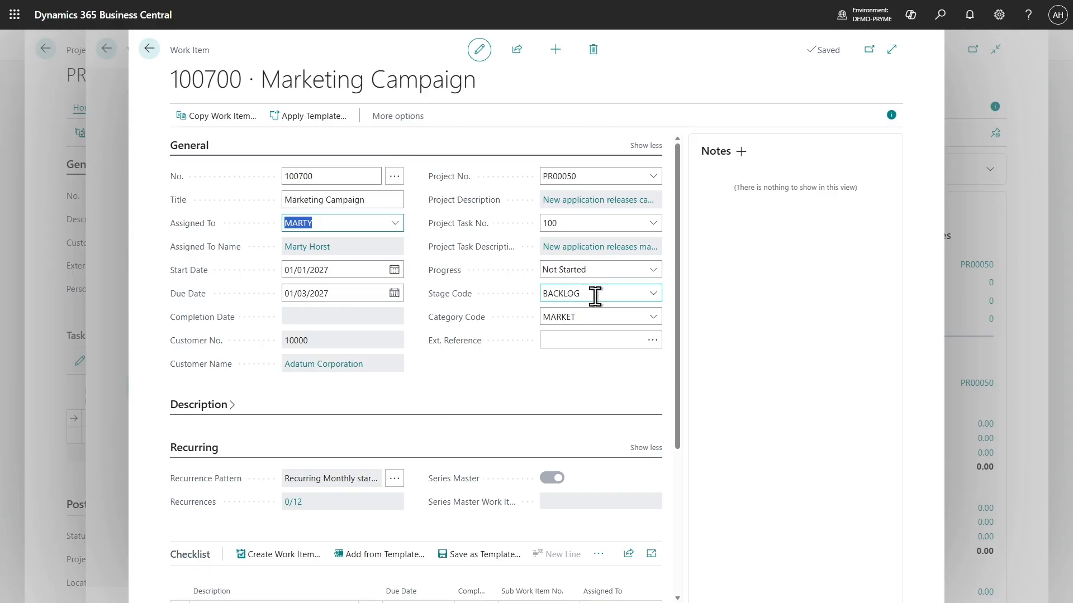
pyautogui.click(652, 294)
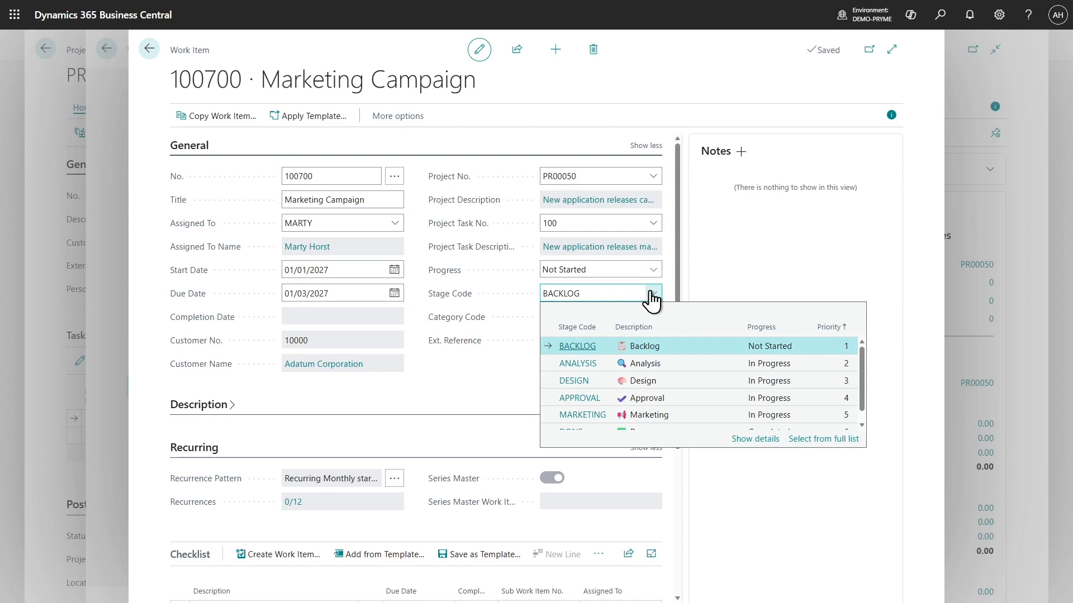
pyautogui.click(585, 364)
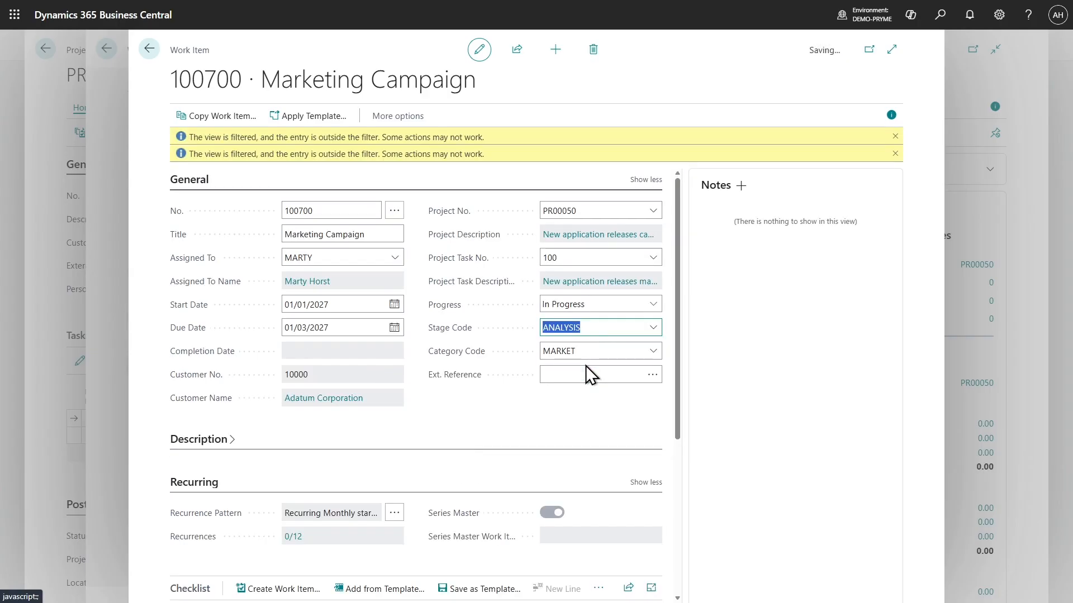
pyautogui.click(150, 50)
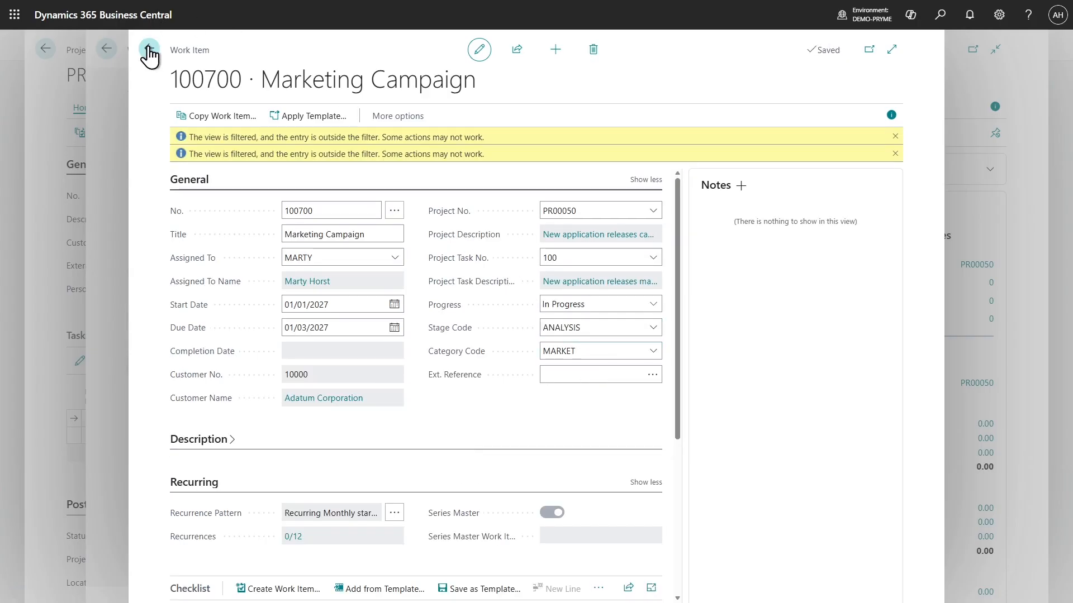
pyautogui.click(208, 44)
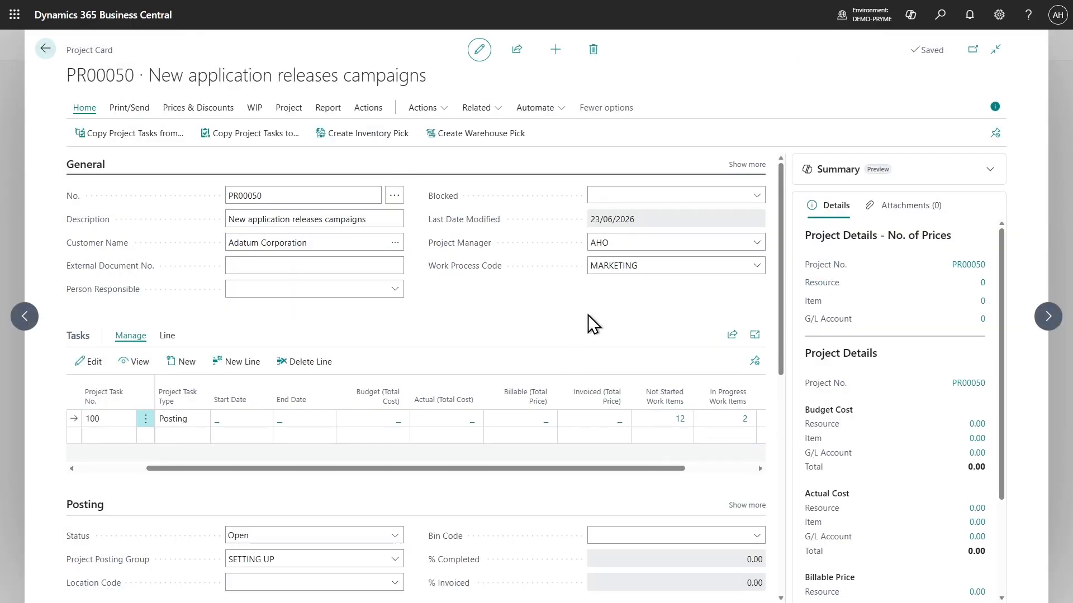
# Leave the project card and open the full list of work items from the home page
pyautogui.click(46, 48)
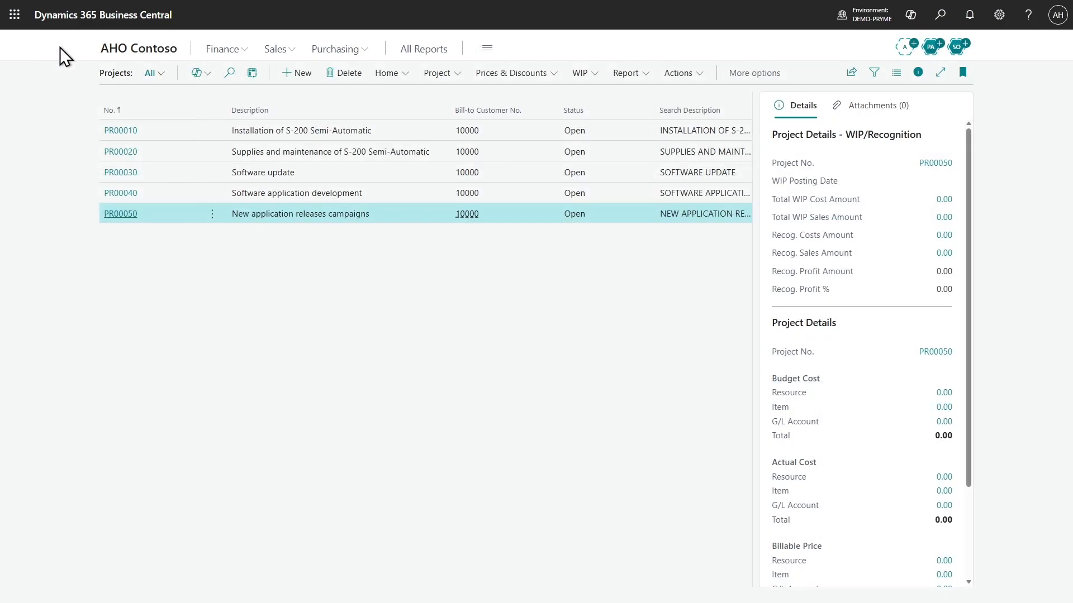
pyautogui.click(143, 50)
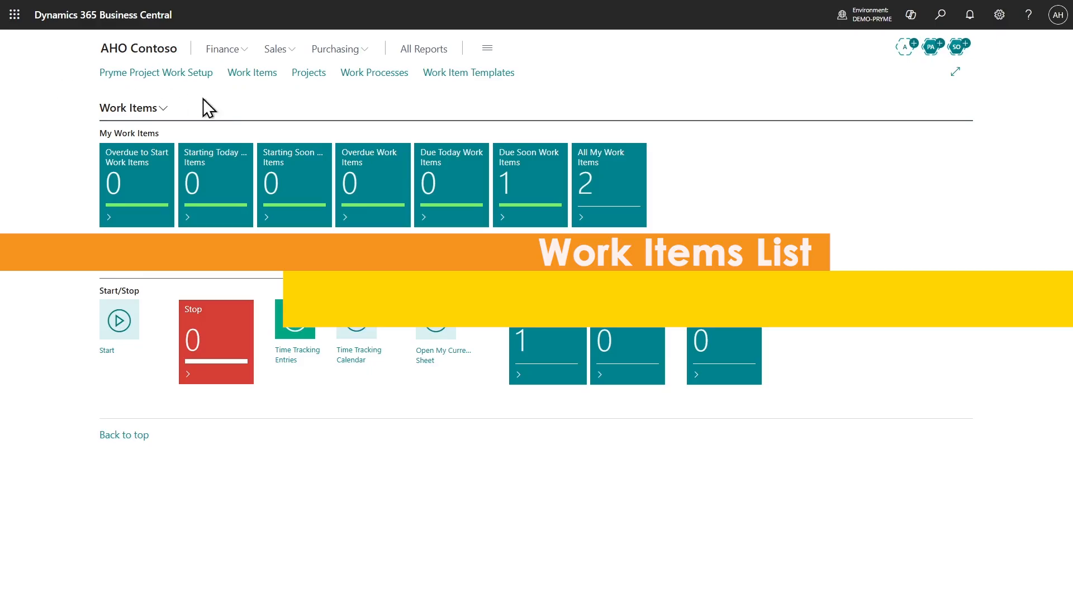
pyautogui.click(246, 73)
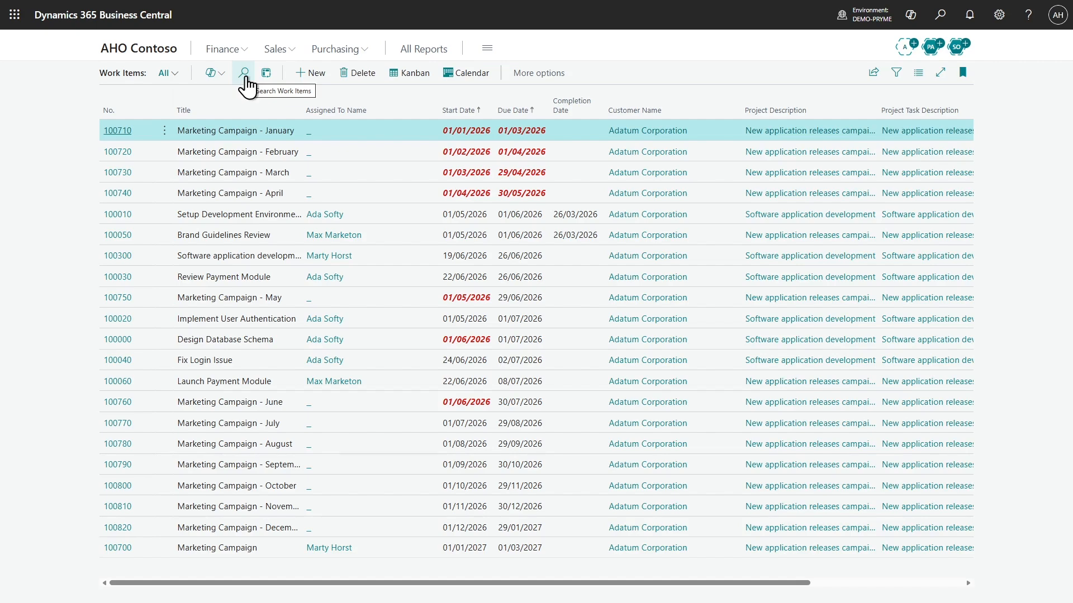
# Filter the work items list by Category Code MARKET
pyautogui.click(893, 74)
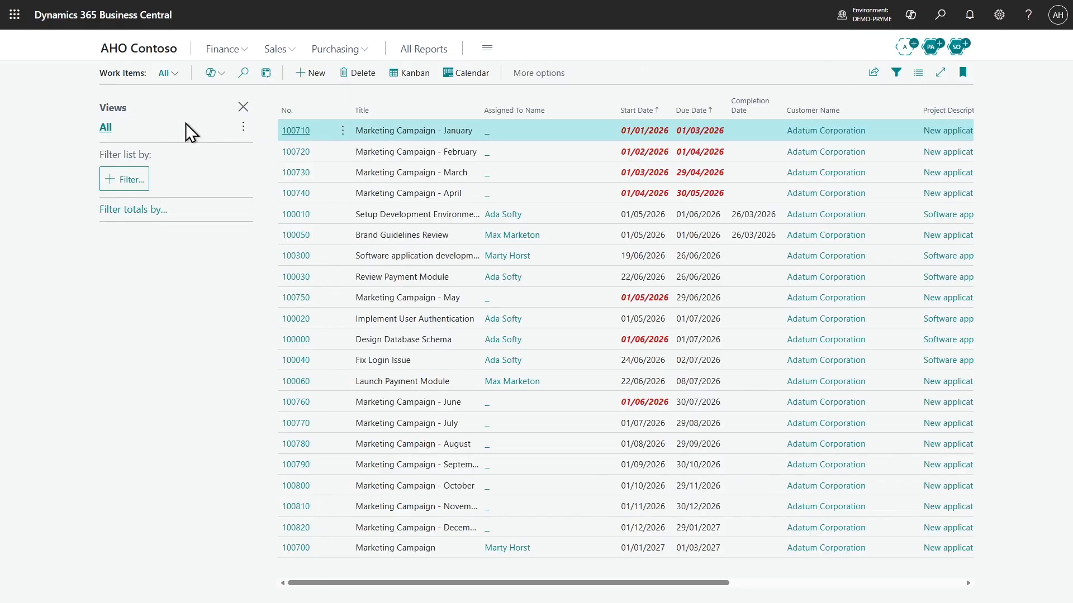
pyautogui.click(130, 180)
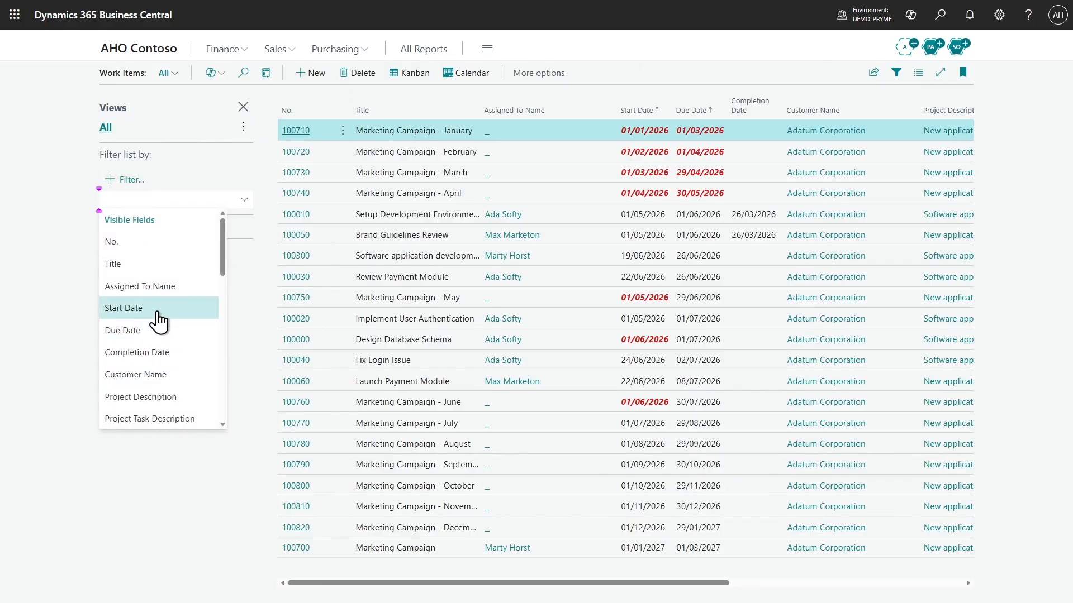
pyautogui.scroll(-2, 159, 322)
pyautogui.scroll(-6, 160, 292)
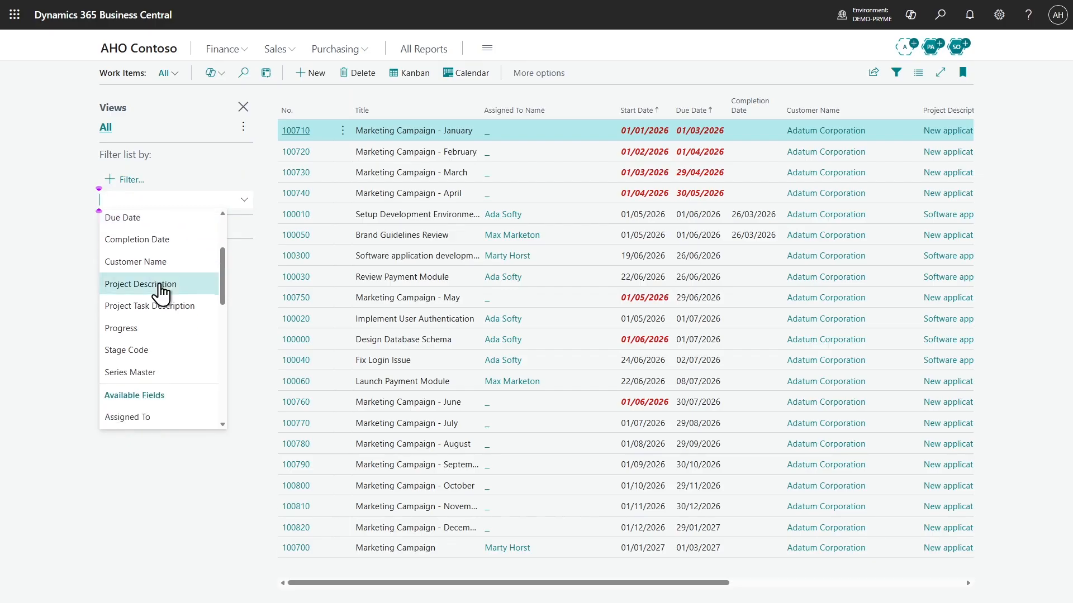
pyautogui.click(153, 328)
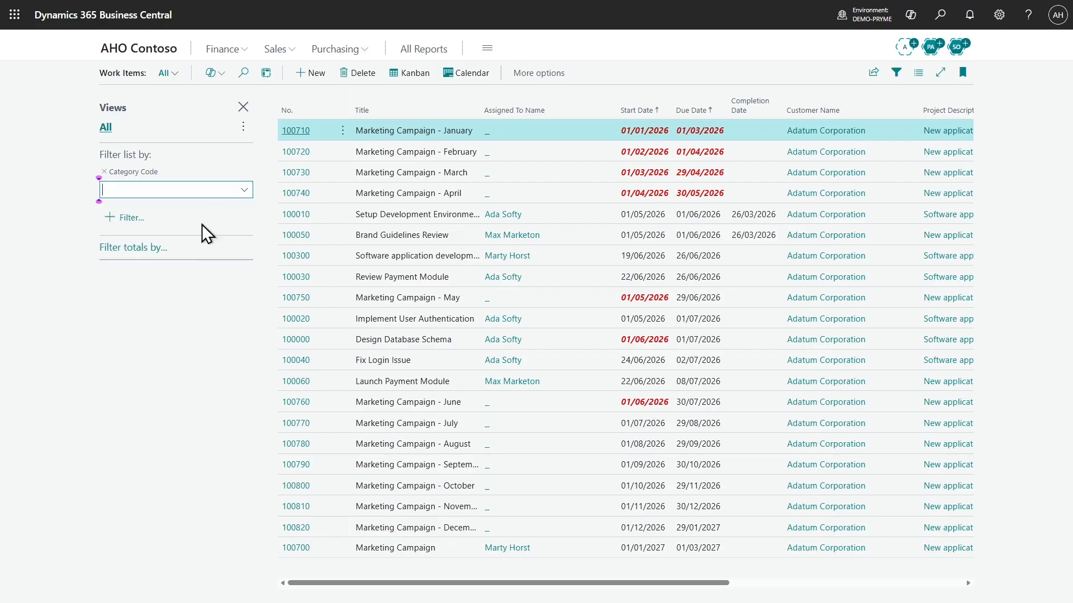
pyautogui.click(245, 191)
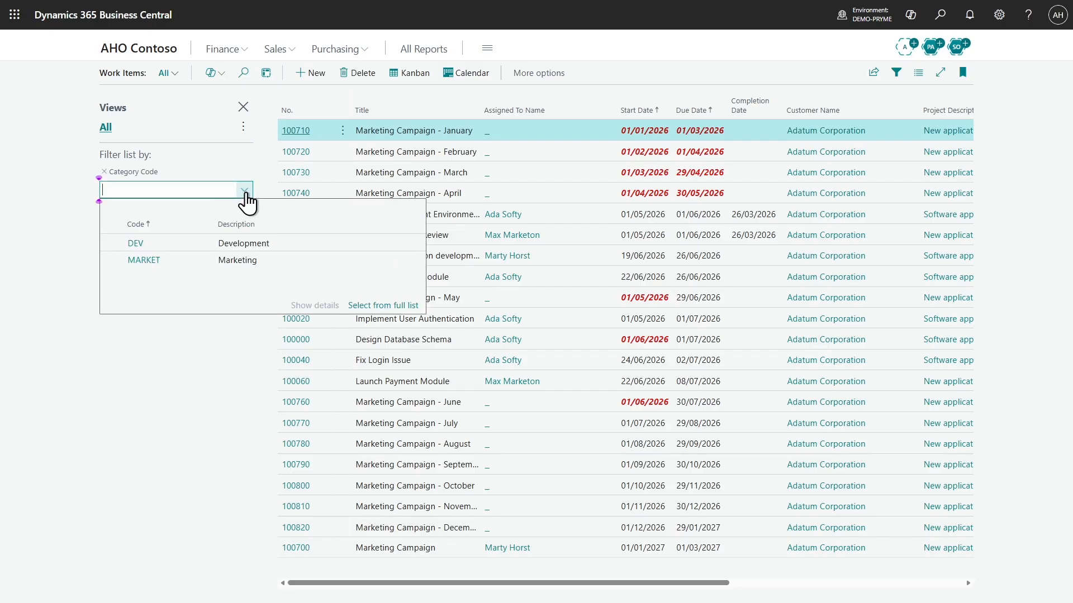
pyautogui.click(152, 260)
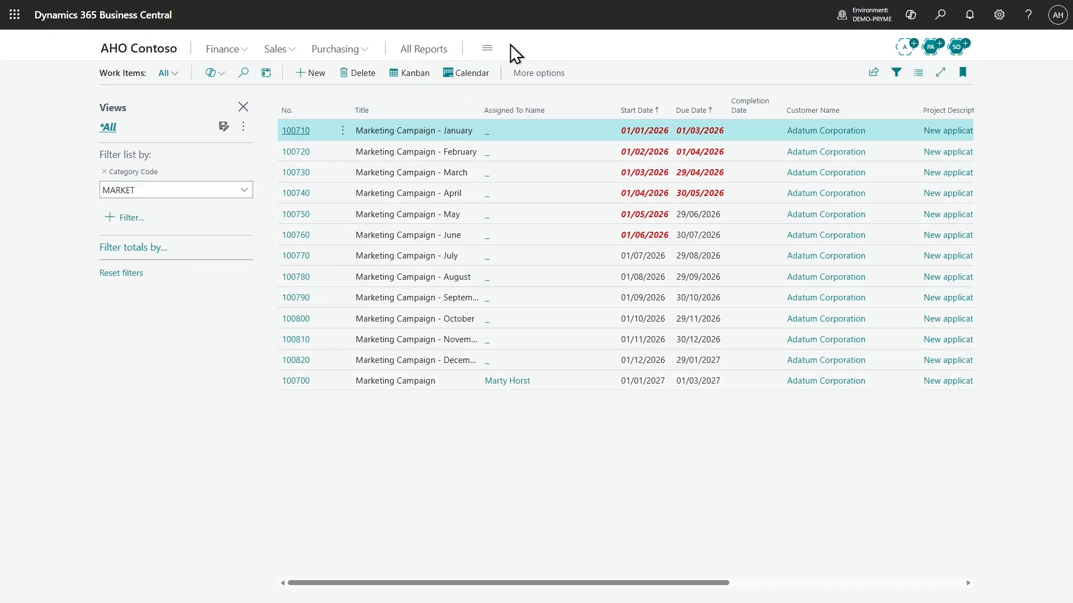
# Show the filtered work items as a Kanban board and move the unassigned Marketing Campaign - January card into the assigned resource's Backlog
pyautogui.click(413, 80)
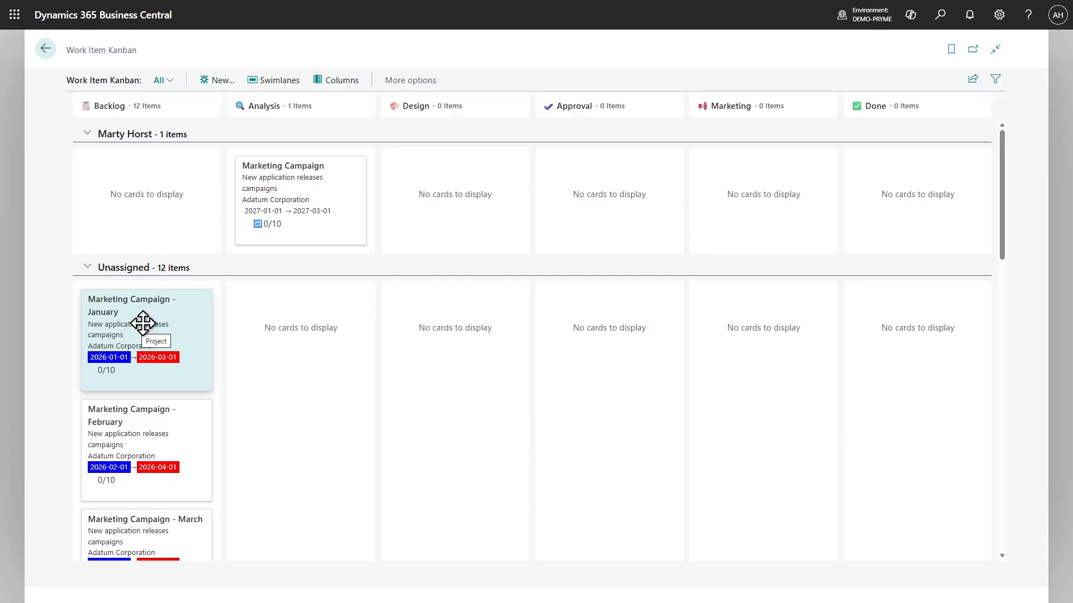
pyautogui.moveTo(143, 324); pyautogui.dragTo(136, 180)
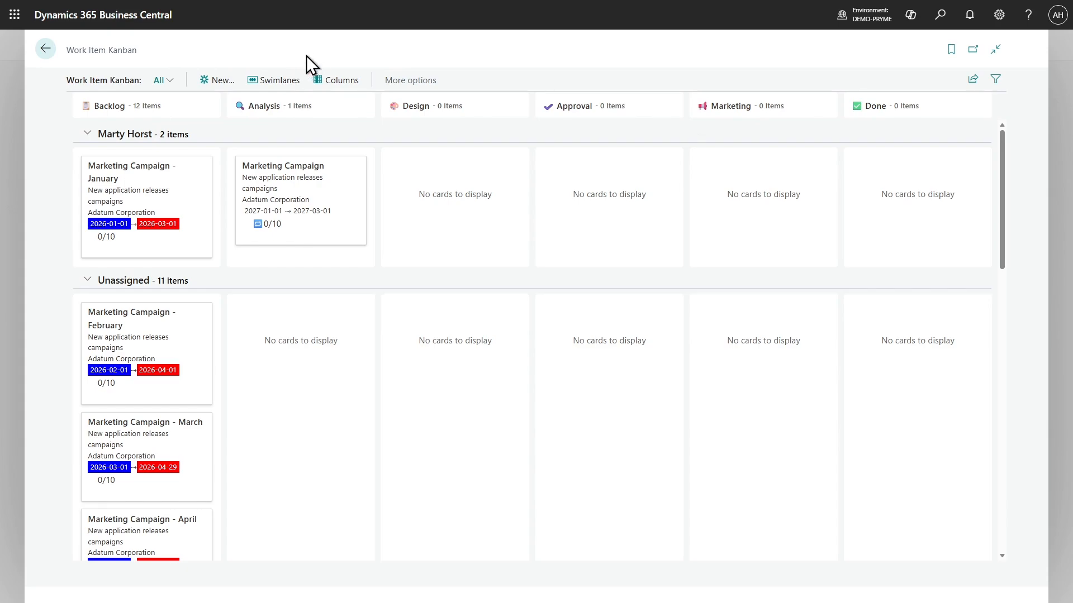
# Arrange the Kanban board's columns by progress, and switch them to due date
pyautogui.click(320, 83)
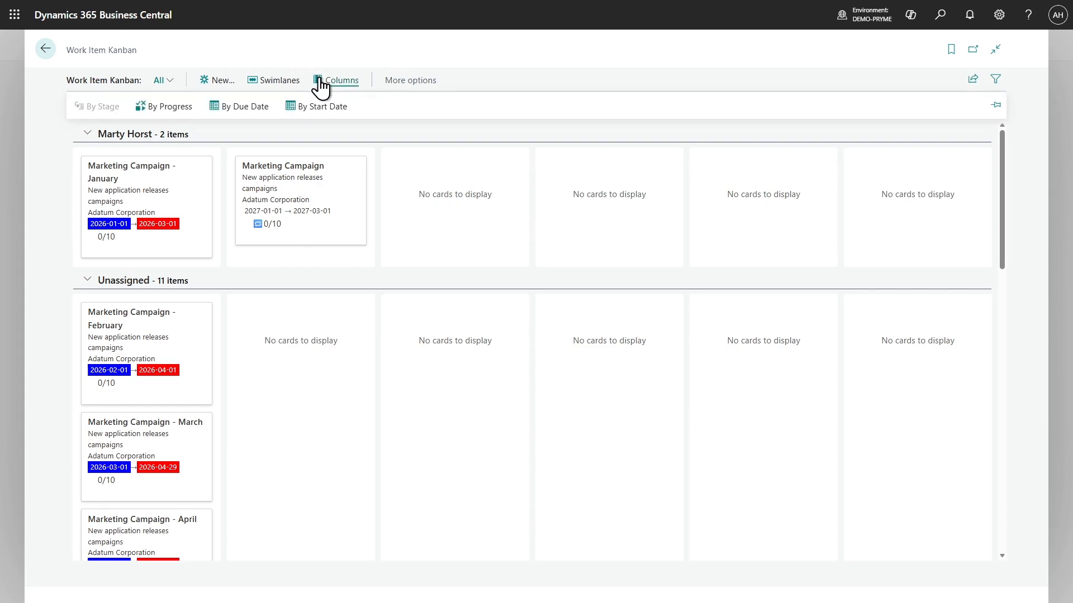
pyautogui.click(178, 117)
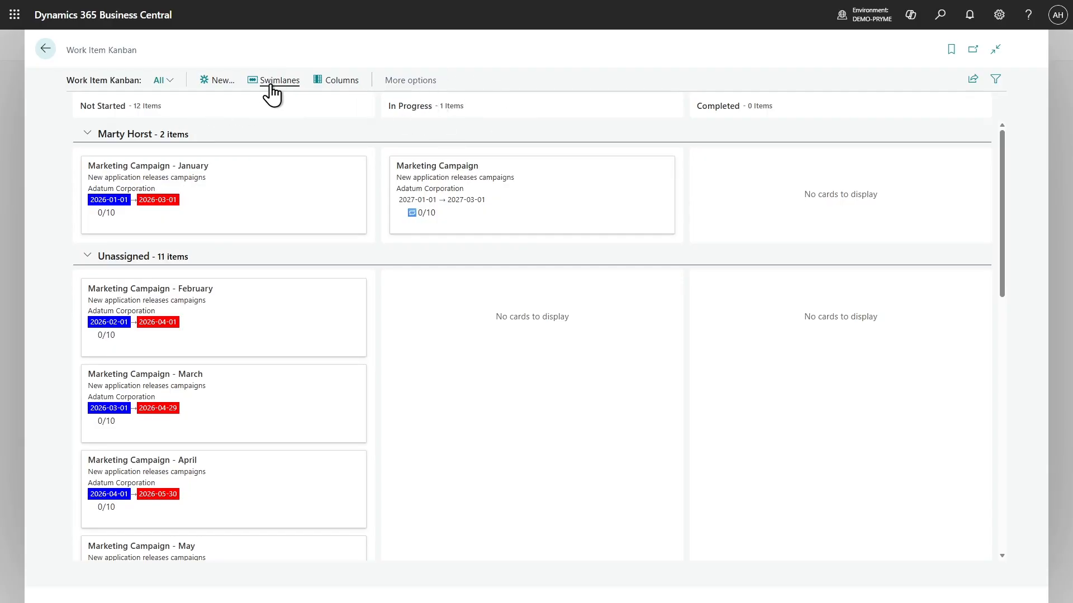
pyautogui.click(337, 80)
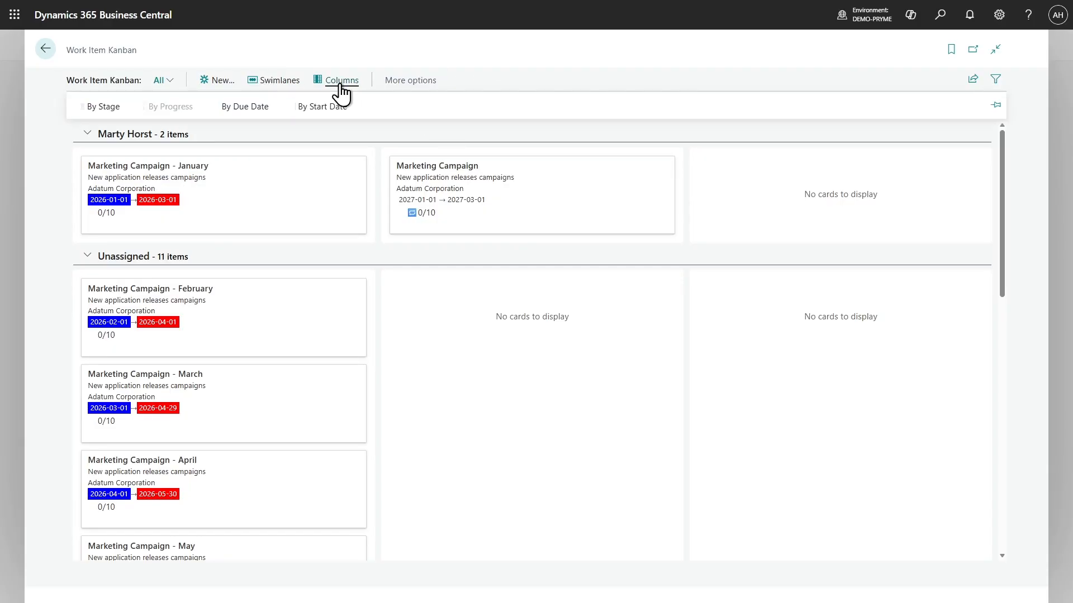
pyautogui.click(253, 107)
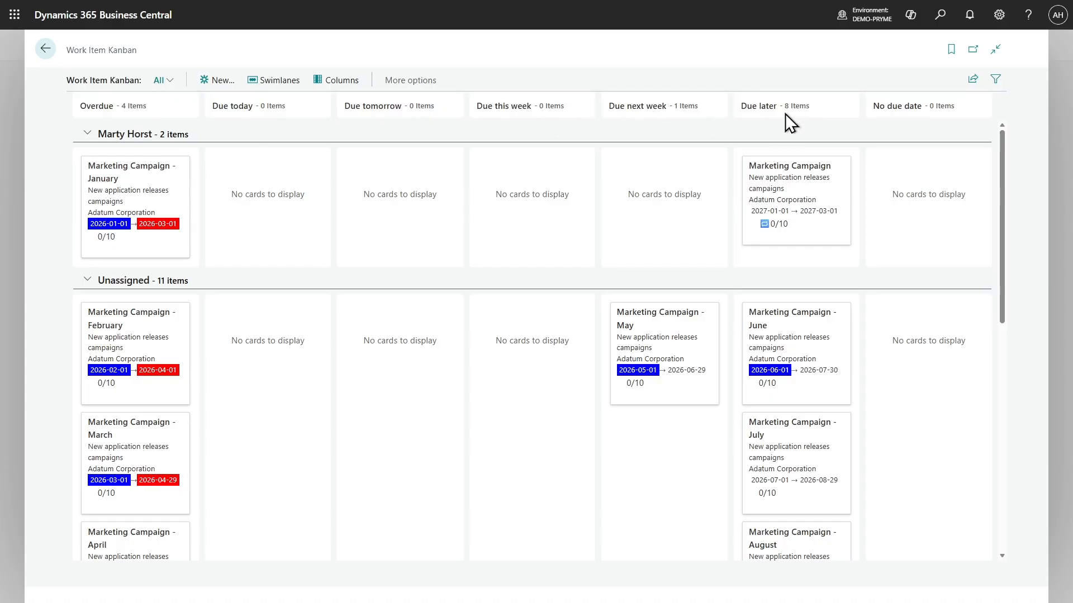
# Review the available column and swimlane options of the Kanban board and return to the work items list
pyautogui.click(337, 83)
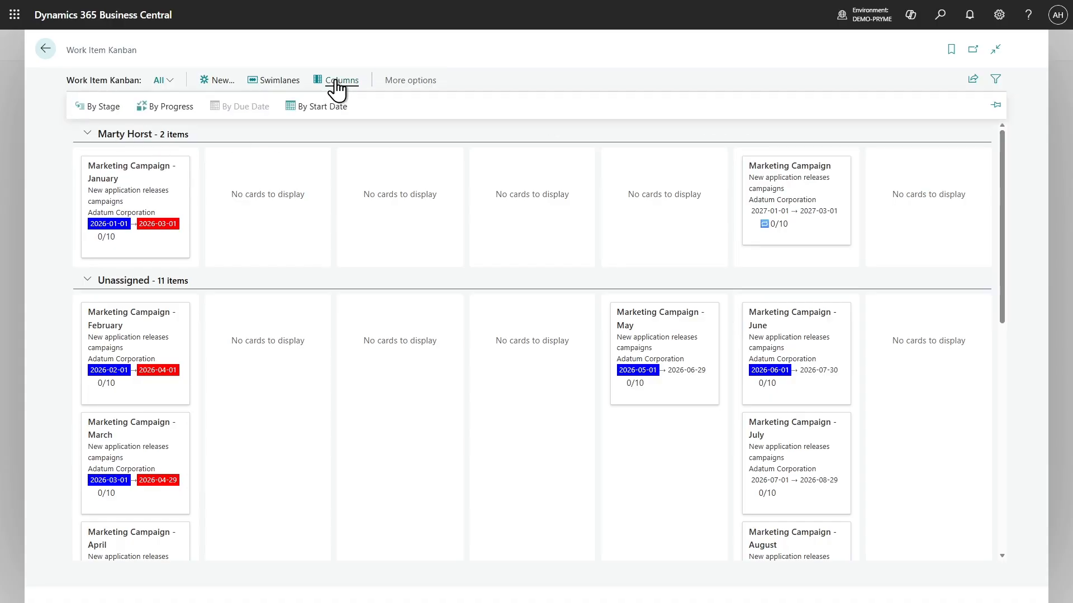
pyautogui.click(337, 83)
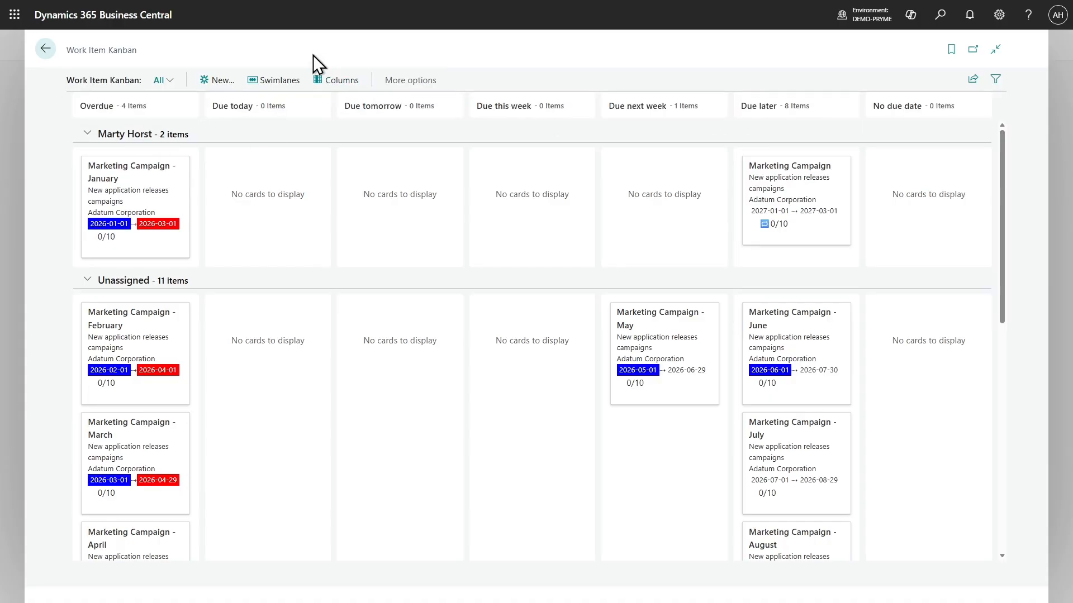
pyautogui.click(264, 83)
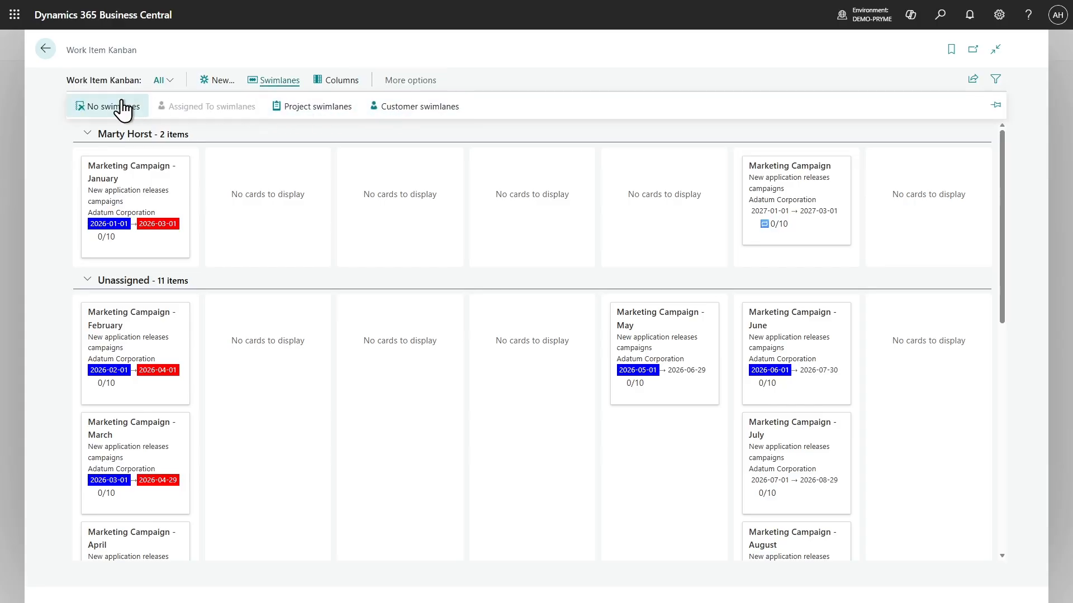
pyautogui.click(266, 52)
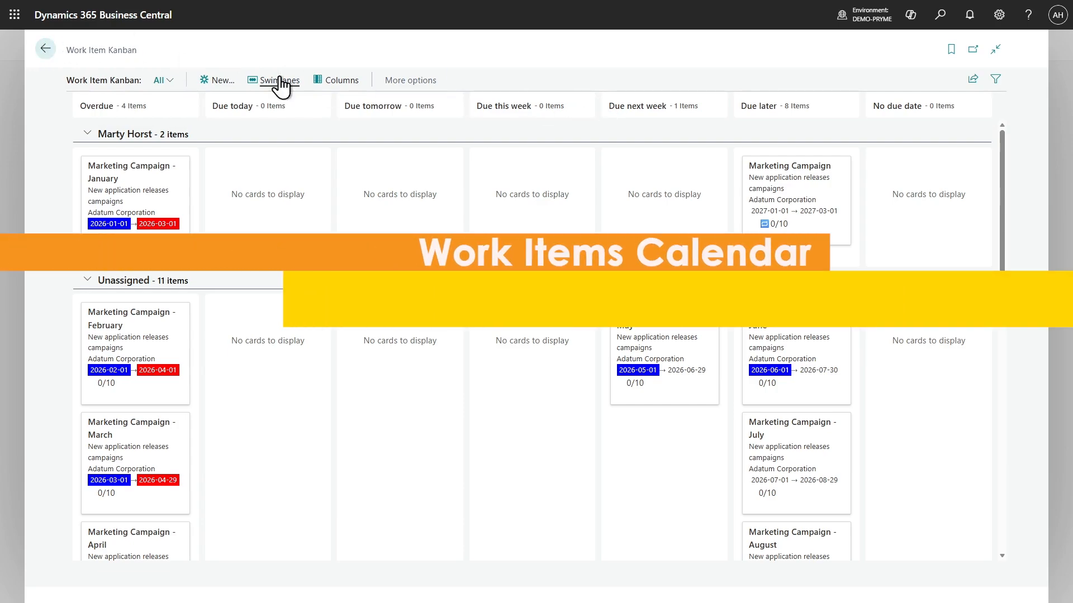
pyautogui.click(47, 48)
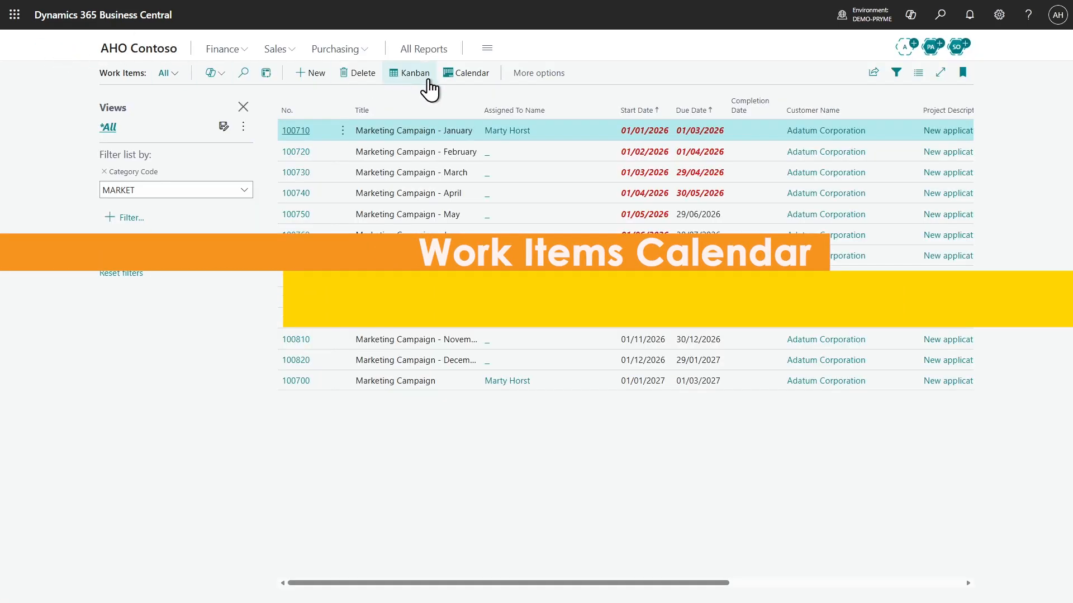
# View the marketing work items in the enlarged Work Item Calendar for June and May 2026, and close the calendar
pyautogui.click(462, 77)
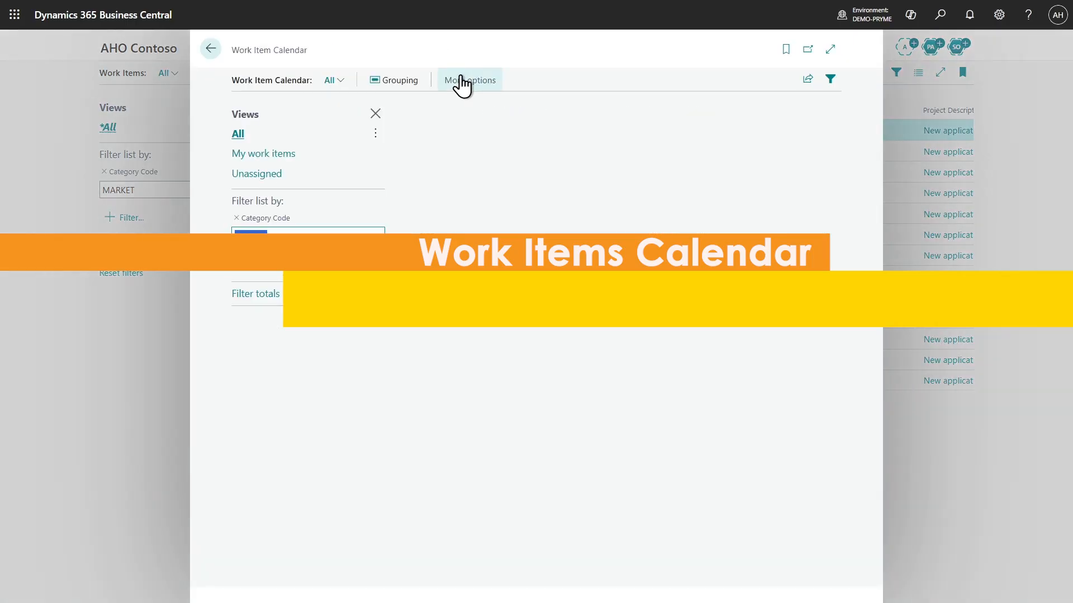
pyautogui.click(831, 50)
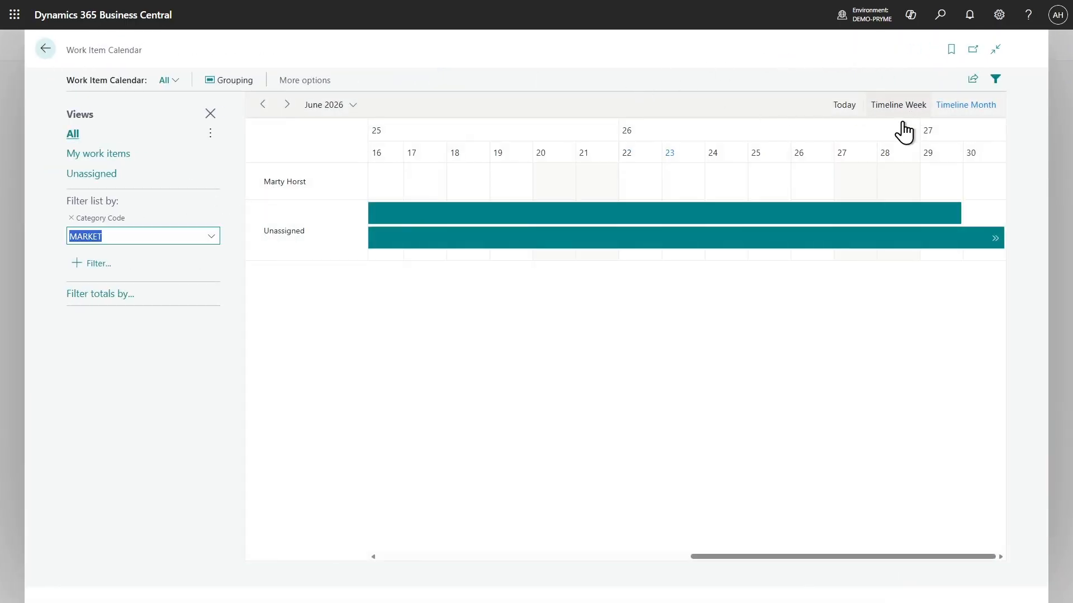
pyautogui.moveTo(798, 556); pyautogui.dragTo(393, 558)
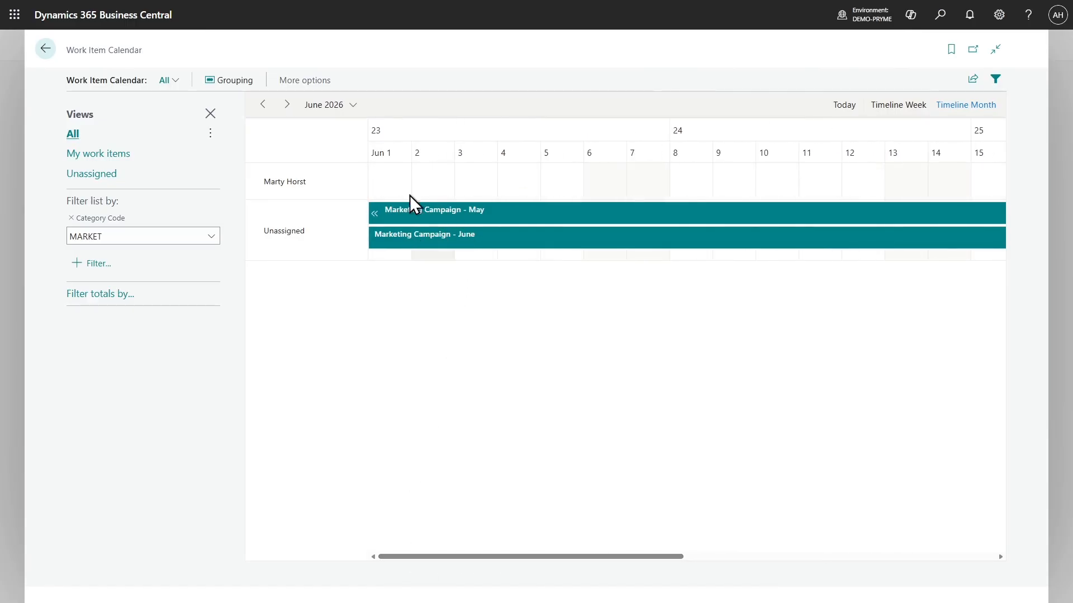
pyautogui.click(262, 105)
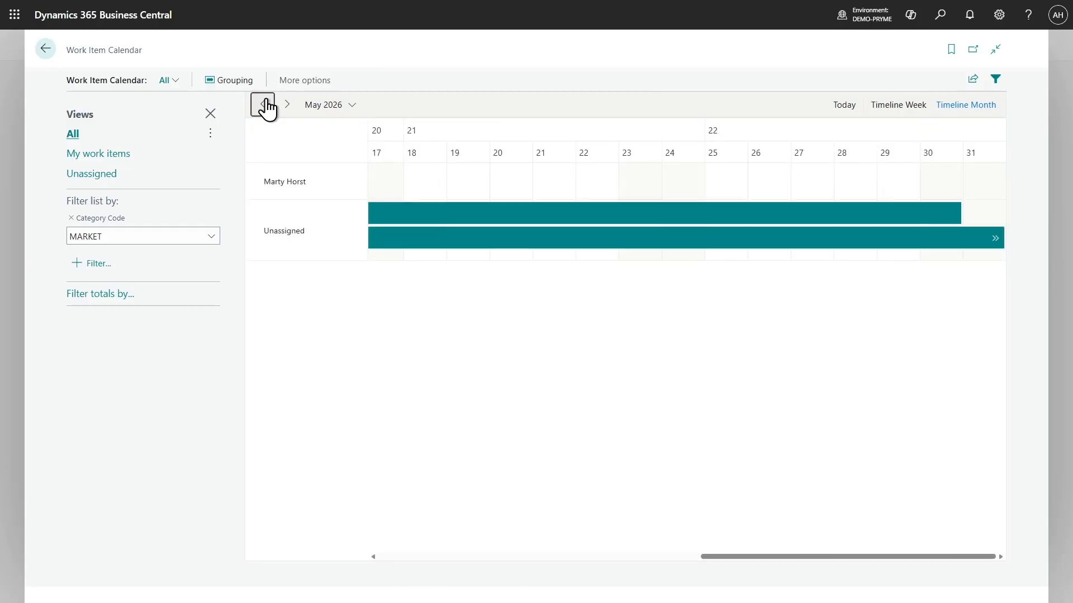
pyautogui.moveTo(769, 555); pyautogui.dragTo(353, 543)
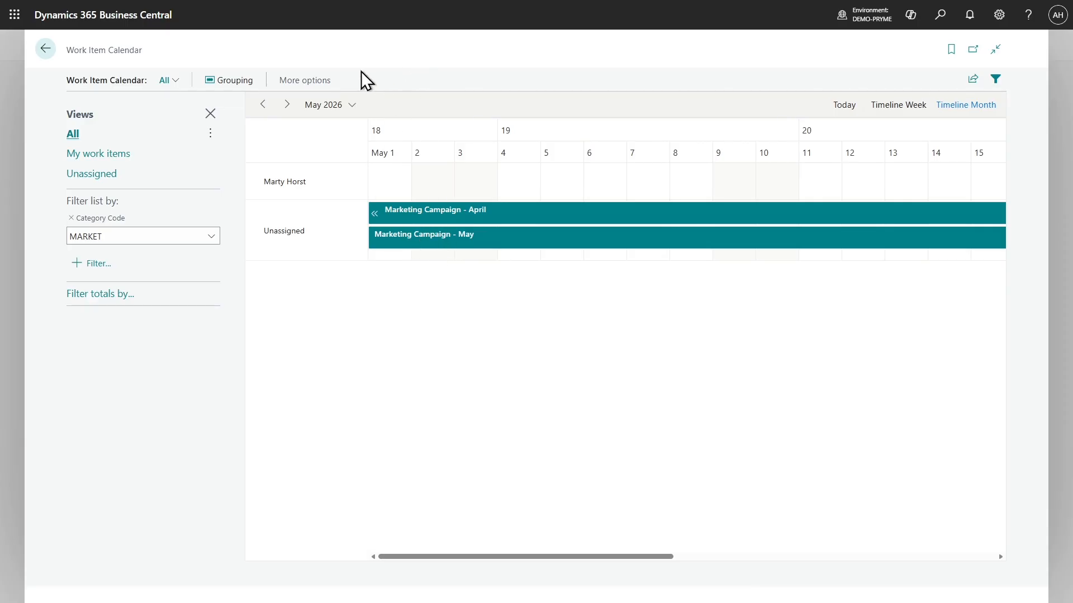
pyautogui.press('Escape')
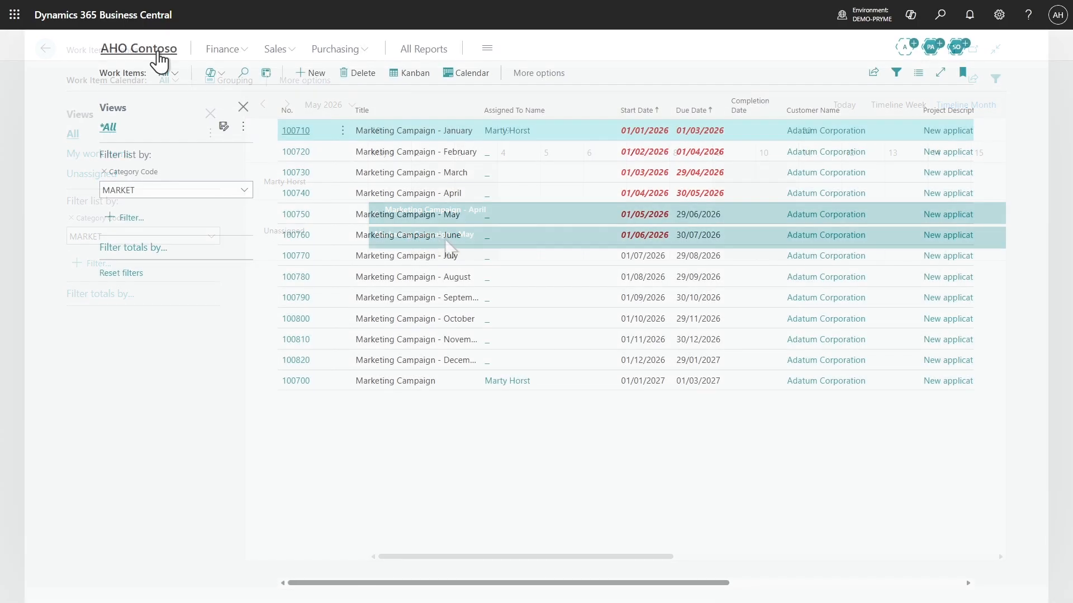
# Review the work items that are overdue to start from the home page cues, and close their list
pyautogui.click(159, 53)
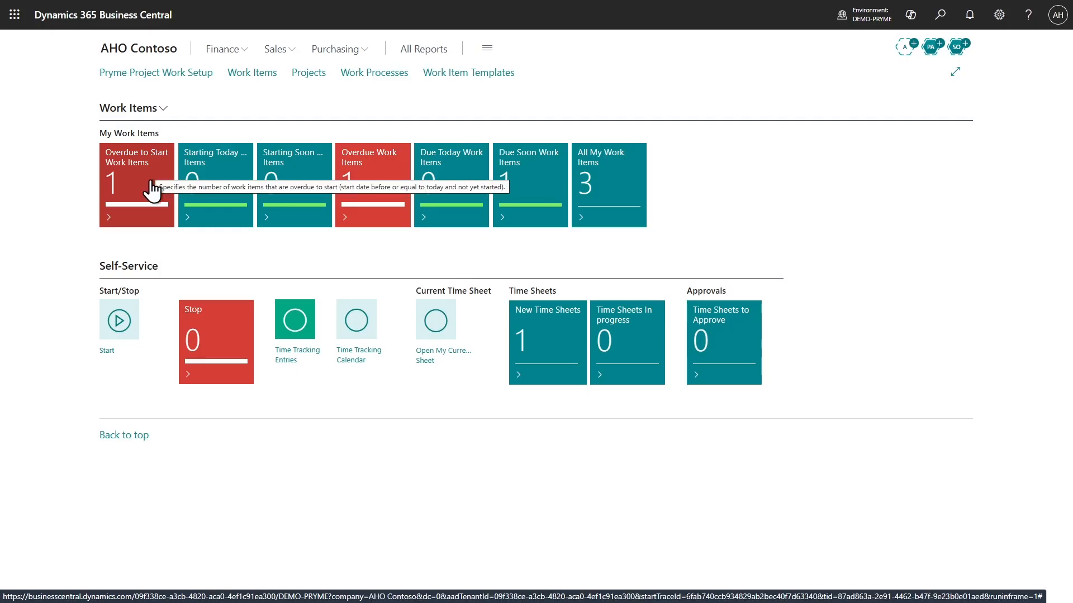
pyautogui.click(152, 190)
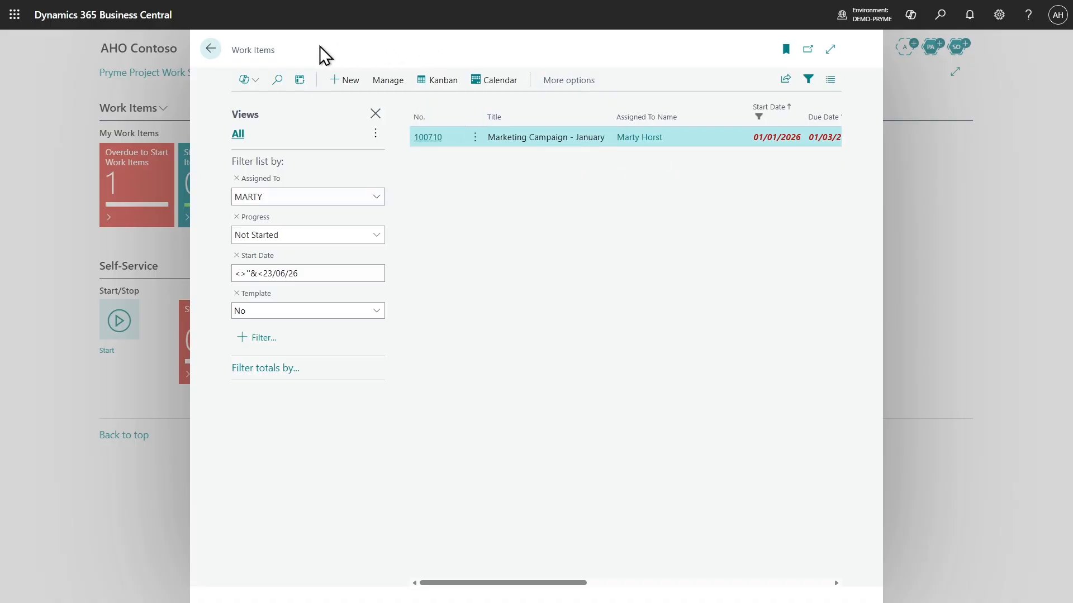
pyautogui.click(217, 48)
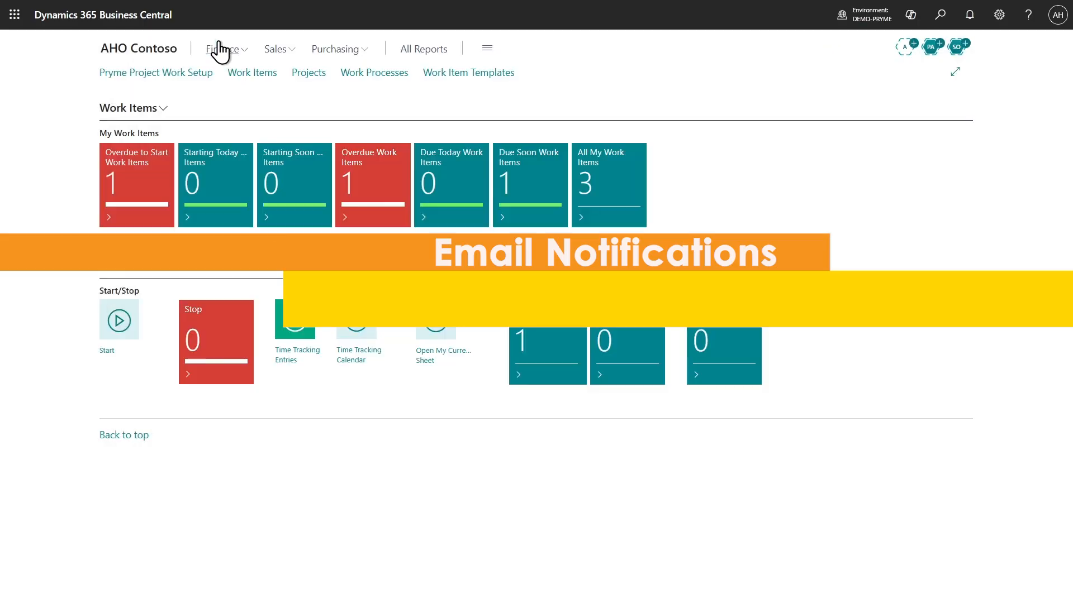
# Schedule email notifications from the Pryme Project Work Setup, review the resulting job queue entry, and return to the home page
pyautogui.click(181, 74)
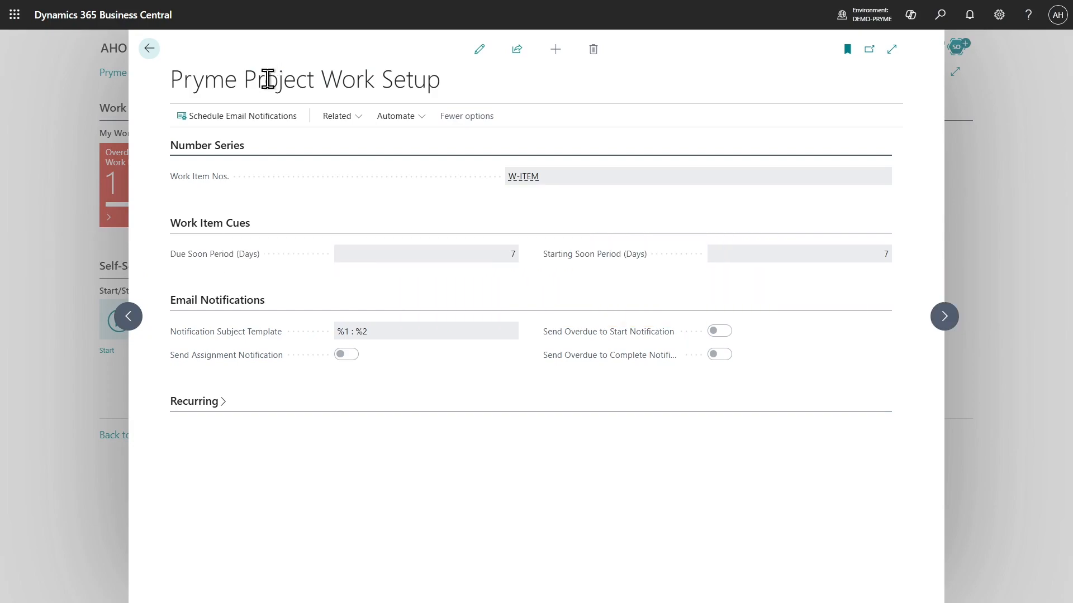
pyautogui.click(258, 126)
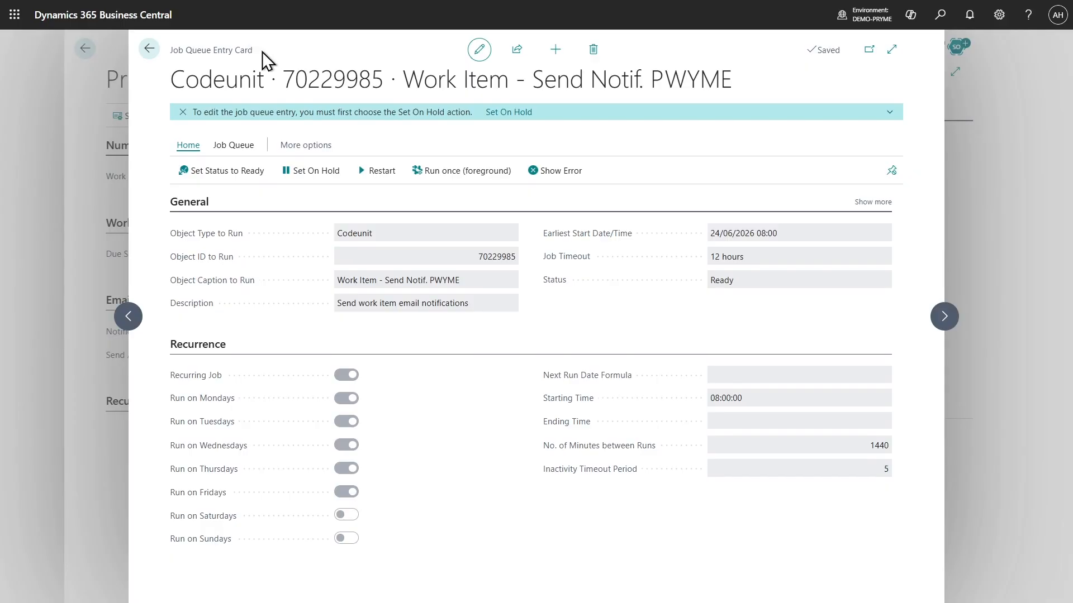
pyautogui.click(150, 50)
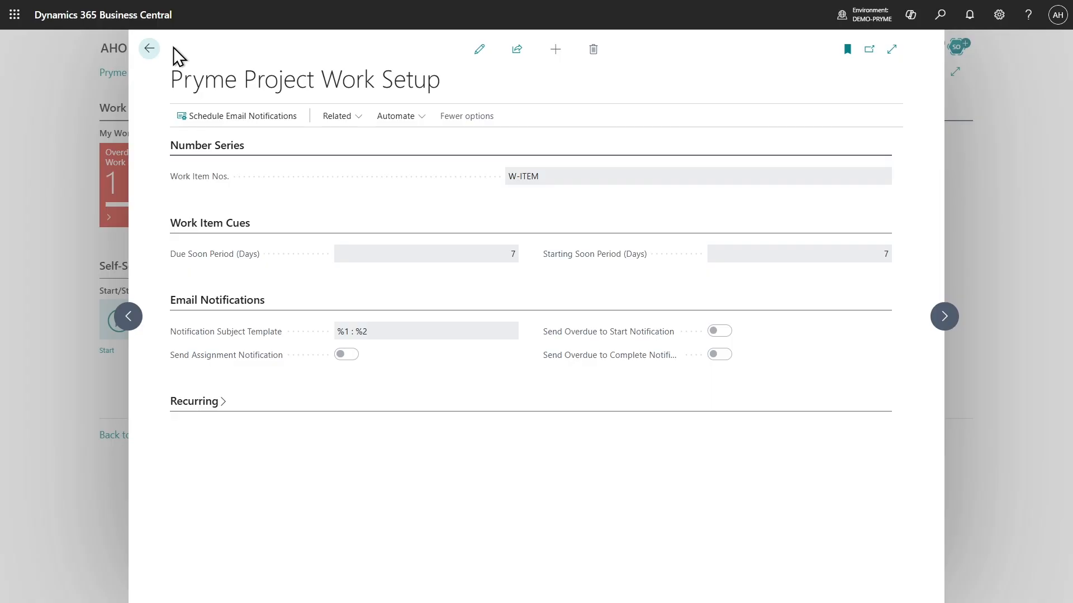
pyautogui.click(146, 49)
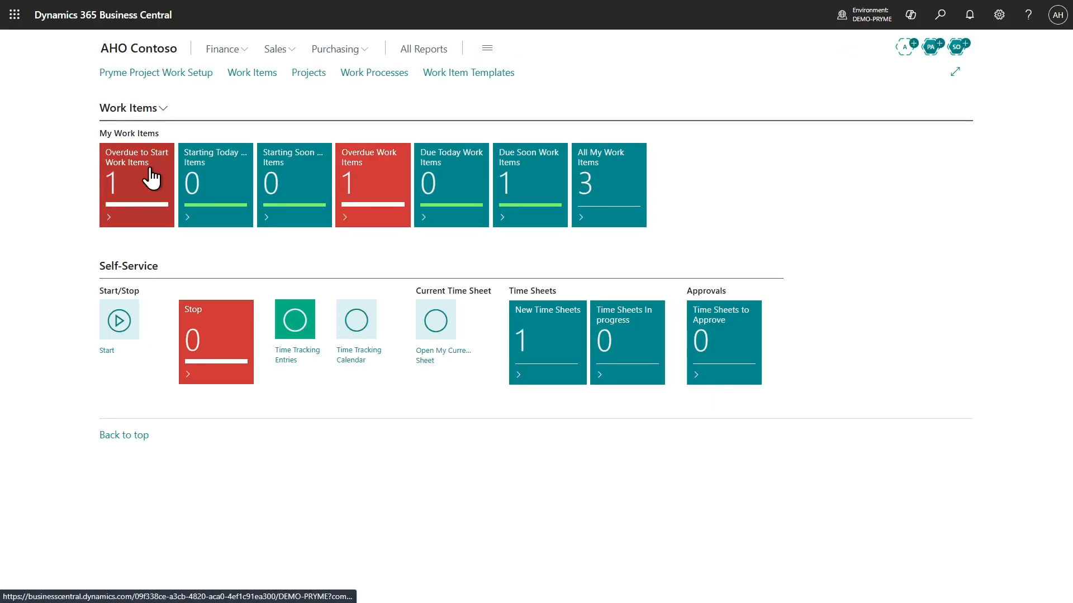
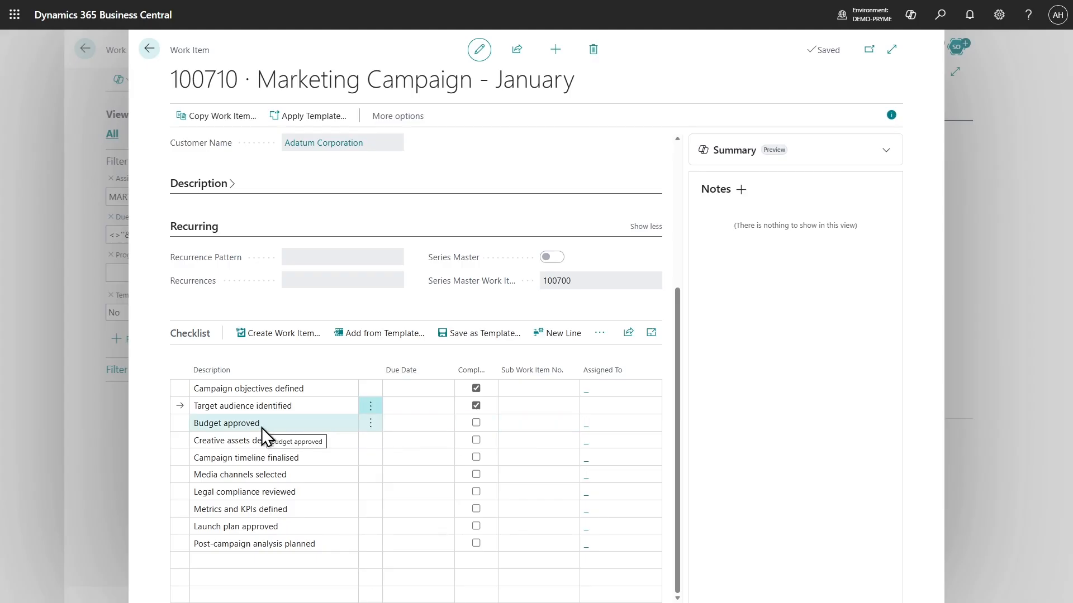
# Create a work item from the Budget approved checklist line, assign it to a team member, and set its due date to 25/06/2026
pyautogui.click(182, 424)
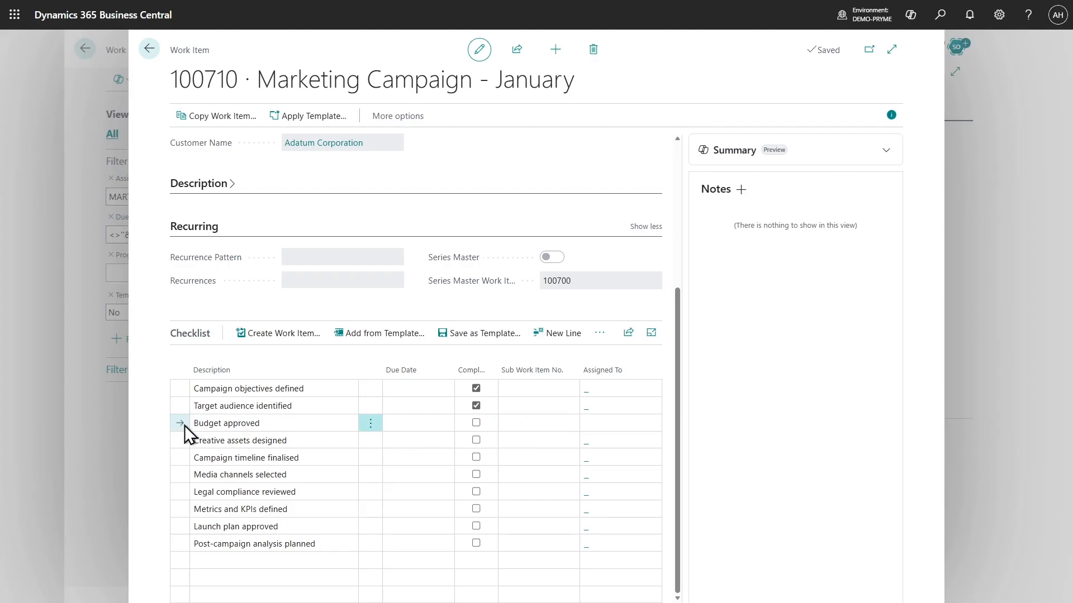
pyautogui.click(270, 338)
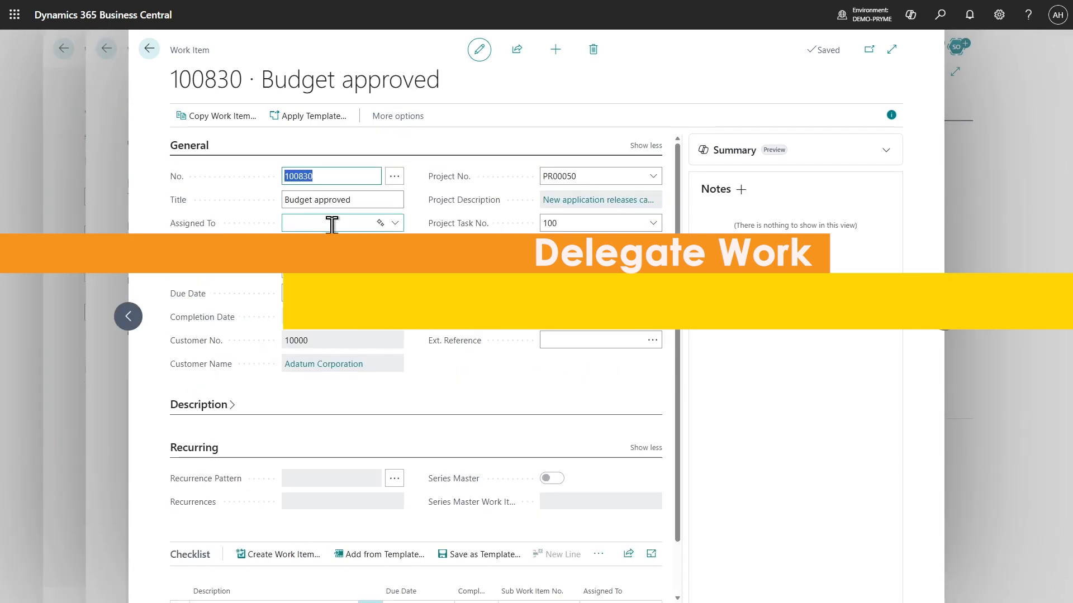
pyautogui.click(395, 223)
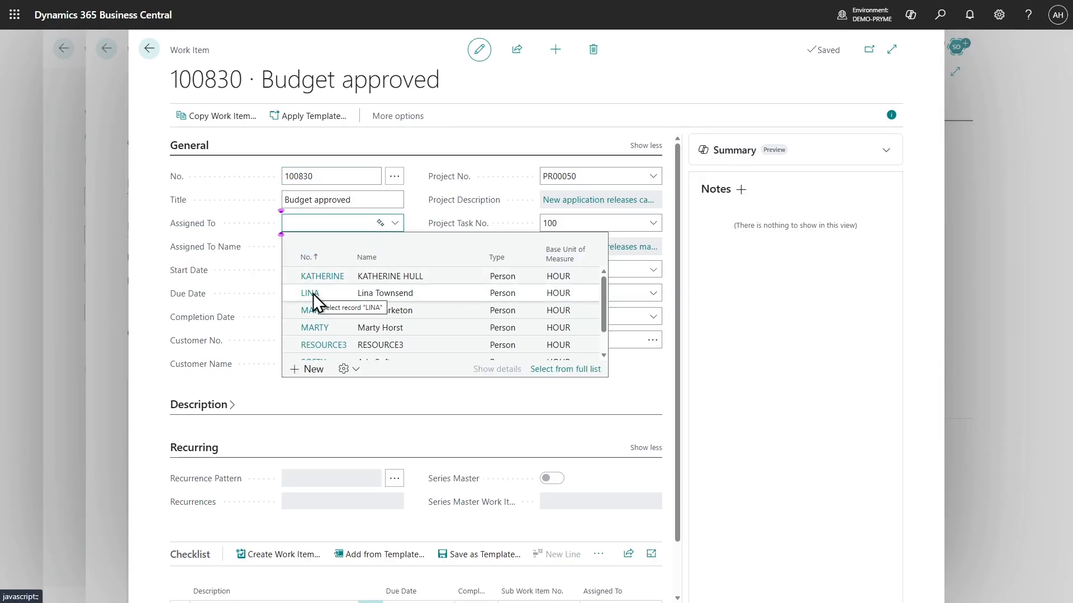
pyautogui.click(313, 294)
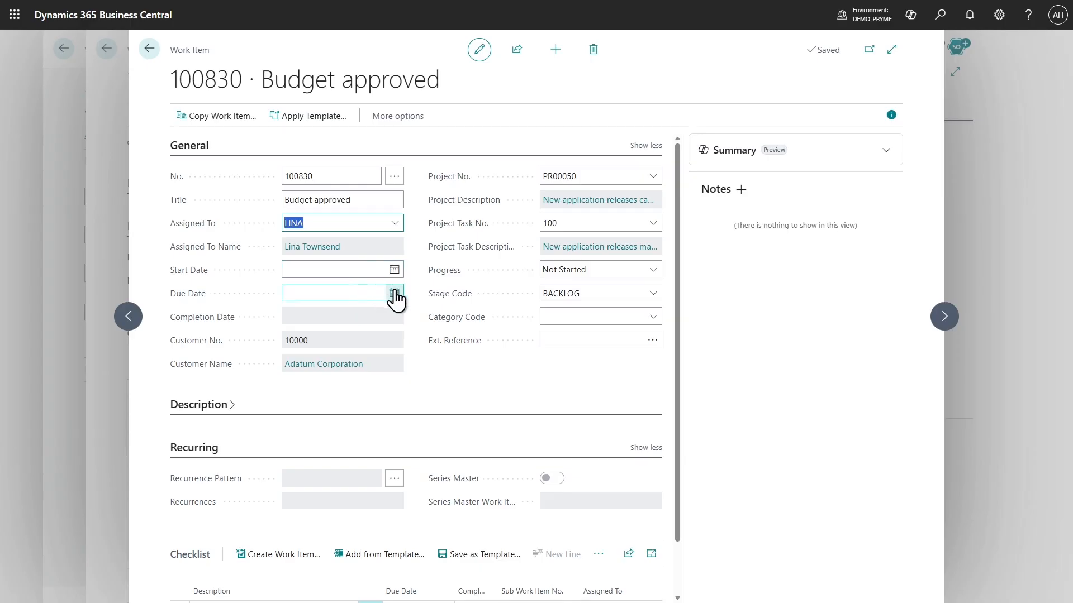
pyautogui.click(394, 294)
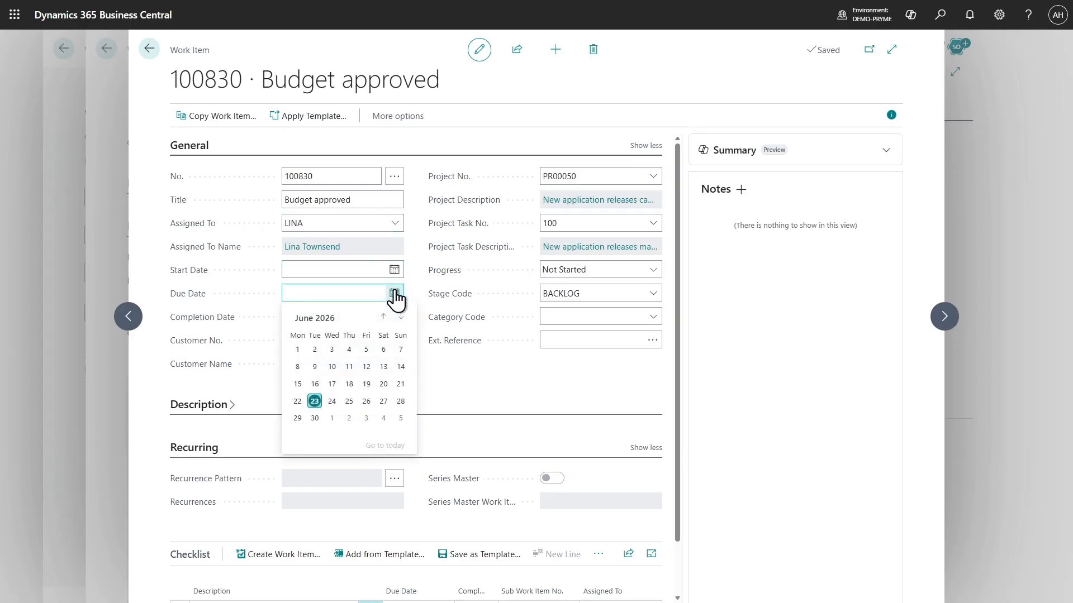
pyautogui.click(348, 402)
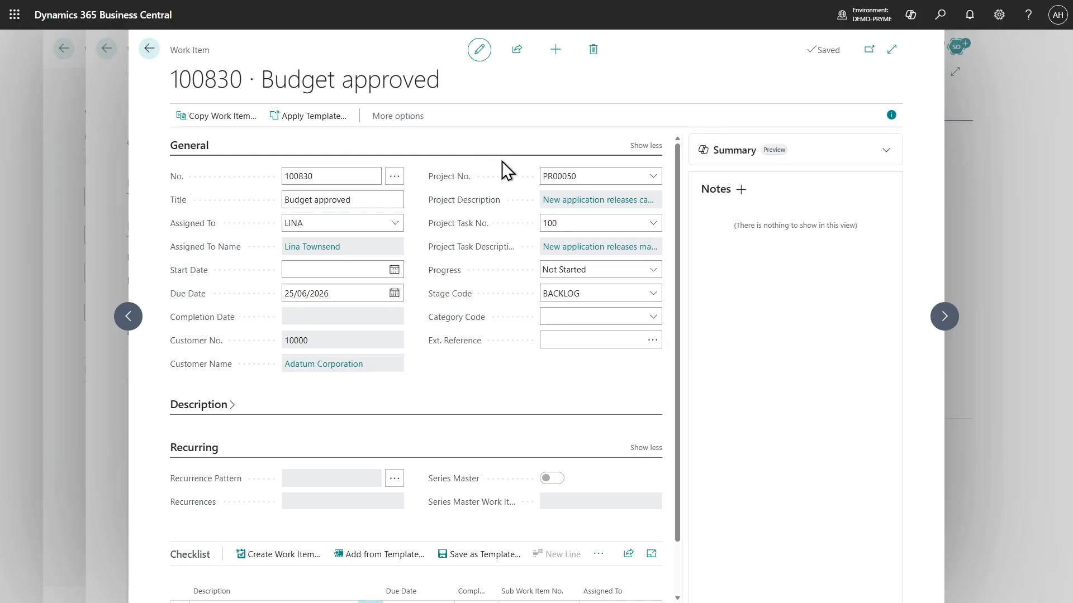
# Set the Budget approved work item's stage code to DONE and close its card
pyautogui.click(653, 293)
pyautogui.scroll(-1, 595, 391)
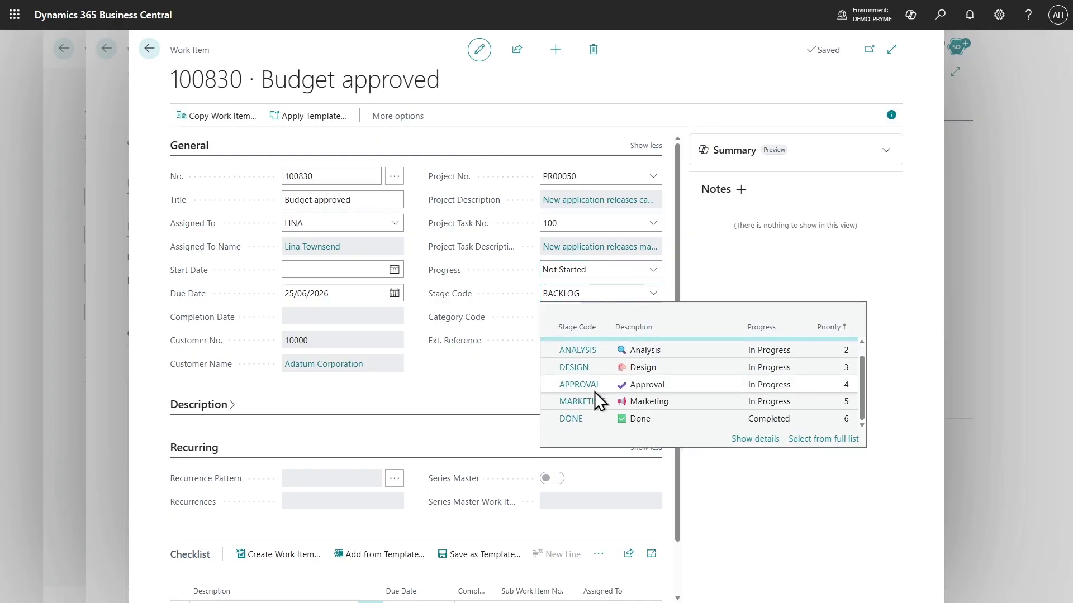
pyautogui.click(570, 420)
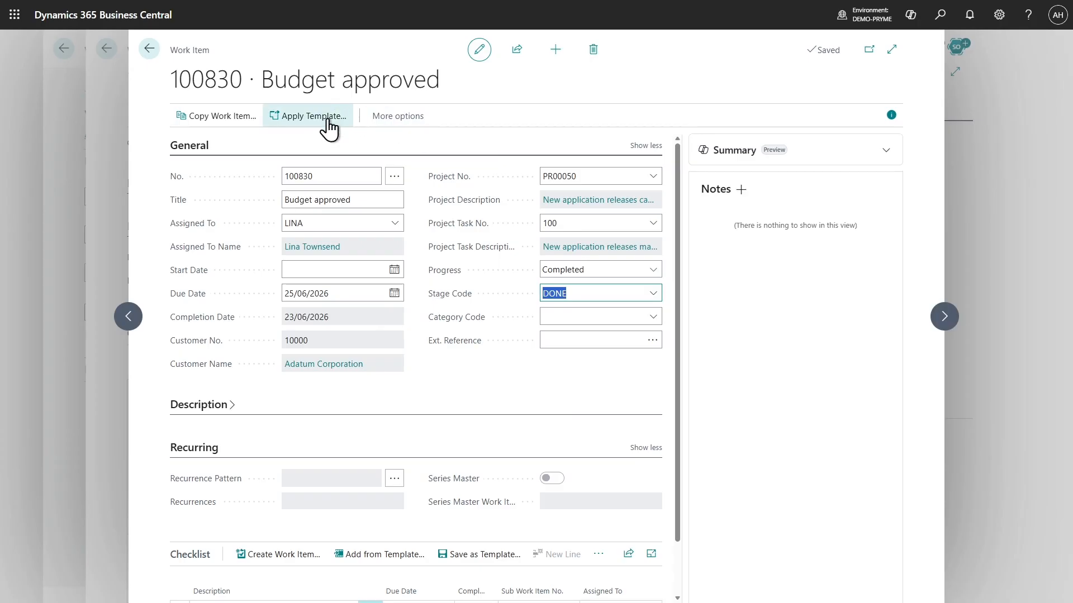
pyautogui.click(149, 49)
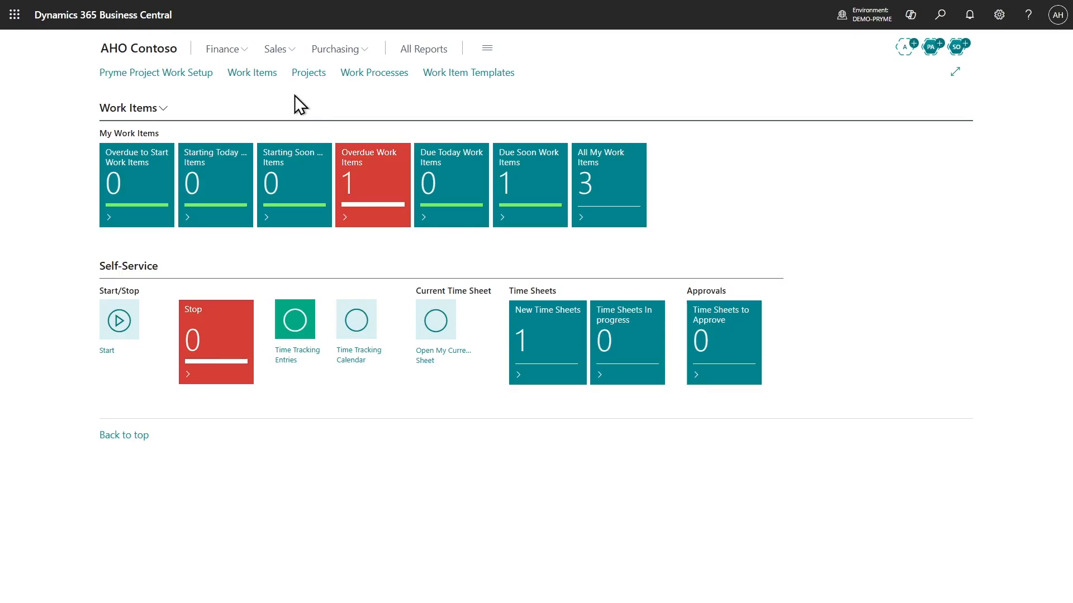
# Remove the Category Code filter from the Work Items list and open the Kanban board for all items
pyautogui.click(258, 73)
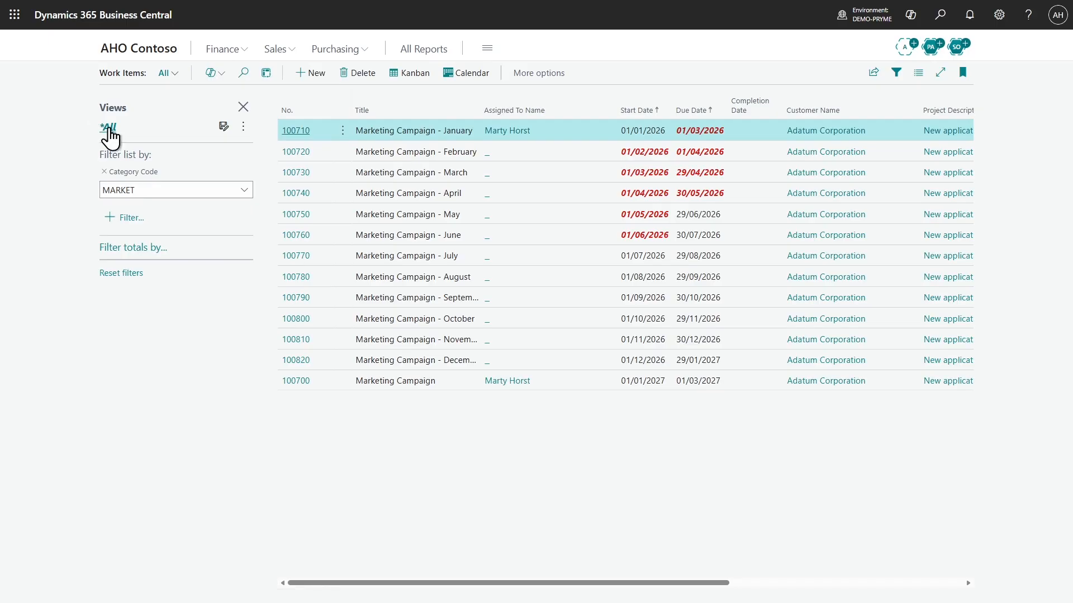
pyautogui.click(104, 172)
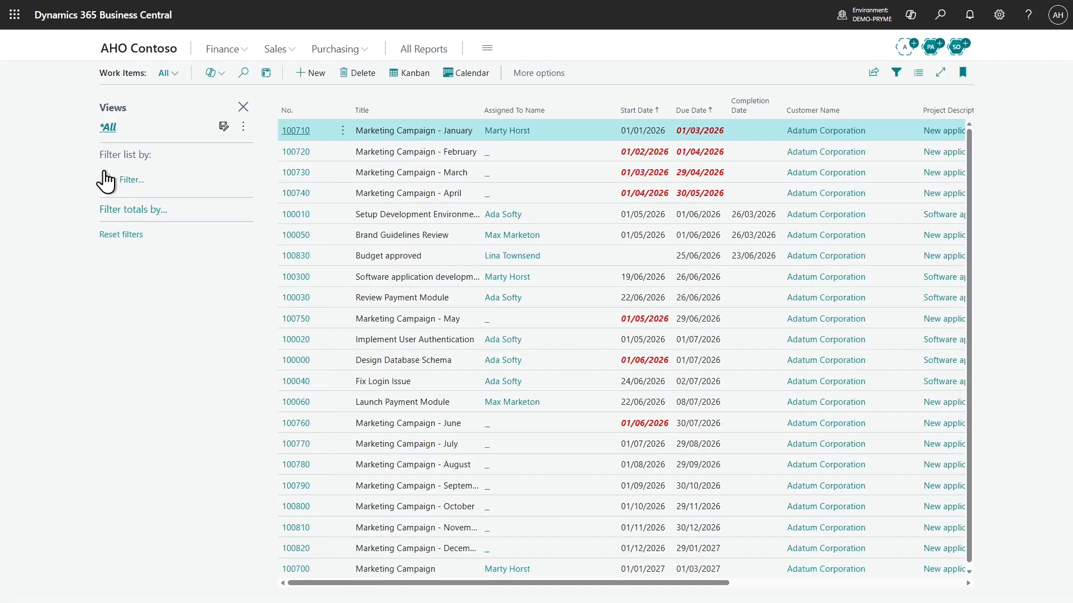
pyautogui.click(398, 74)
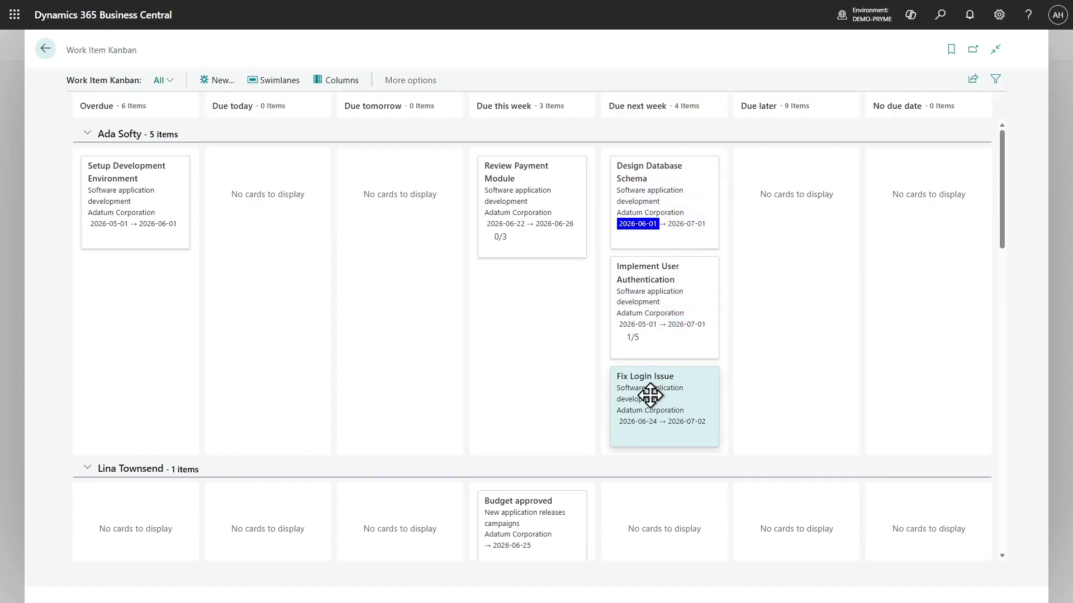
# Move the Fix Login Issue card to Due later, and move Setup Development Environment to Due tomorrow in the second assignee's swimlane
pyautogui.moveTo(649, 395); pyautogui.dragTo(772, 388)
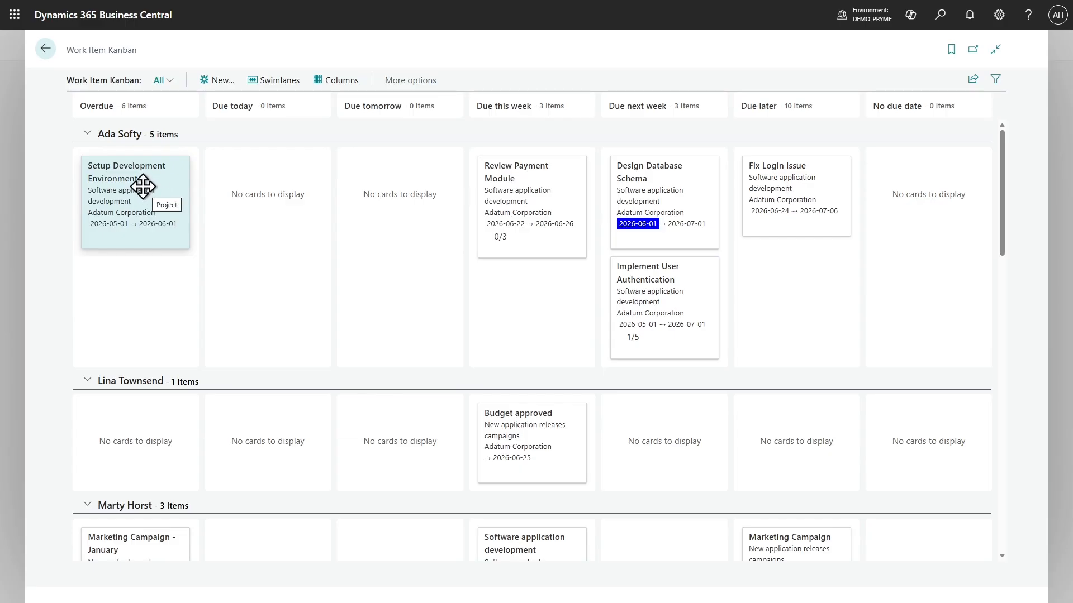
pyautogui.moveTo(143, 186); pyautogui.dragTo(374, 419)
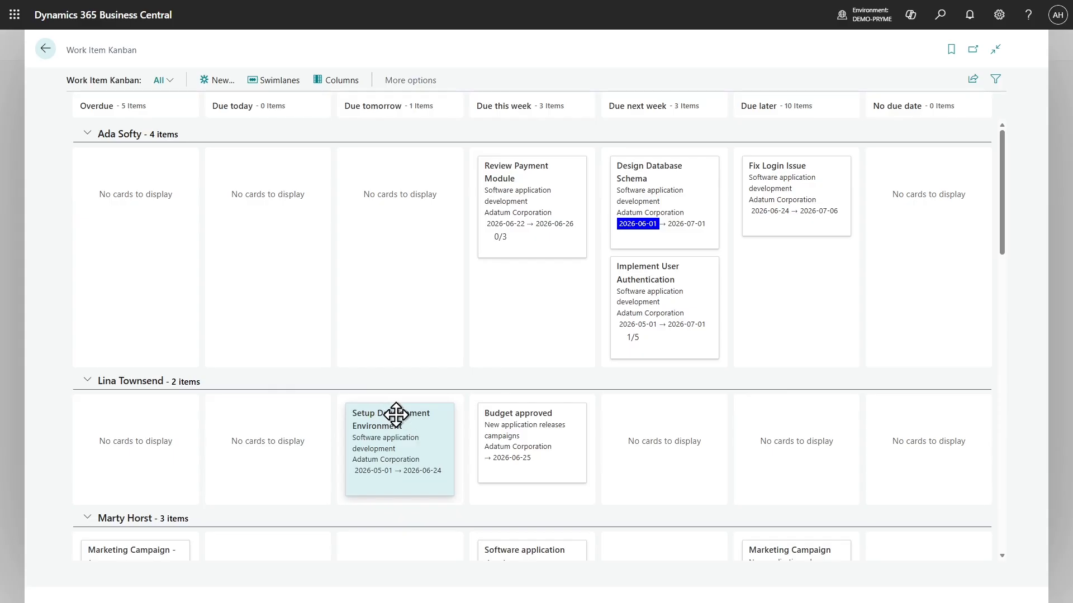
# Check the details of the Setup Development Environment work item, and collapse and re-expand its assignee's swimlane
pyautogui.click(395, 449)
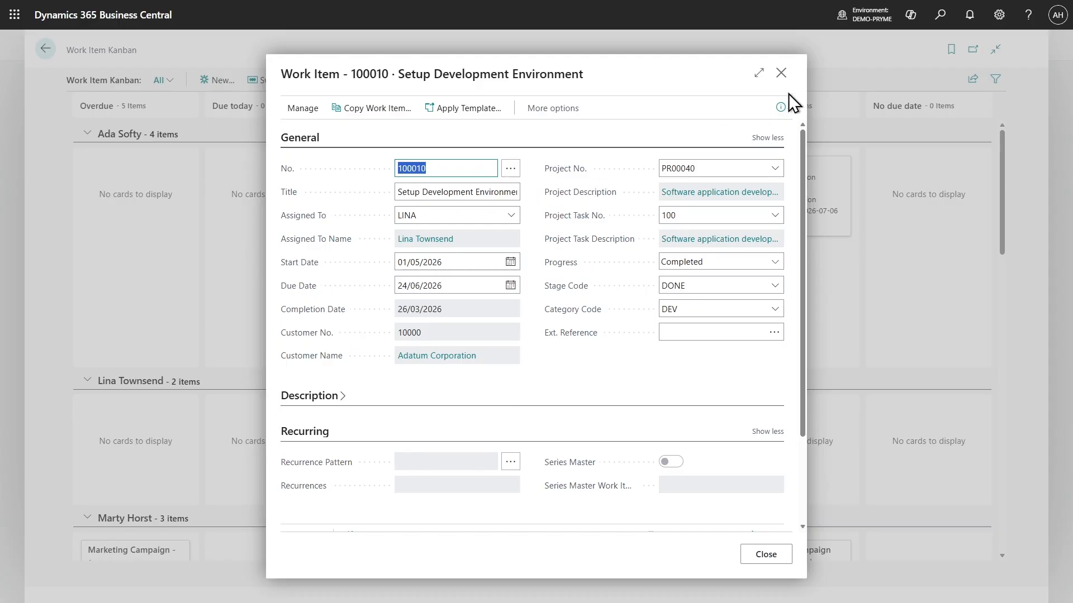
pyautogui.click(788, 75)
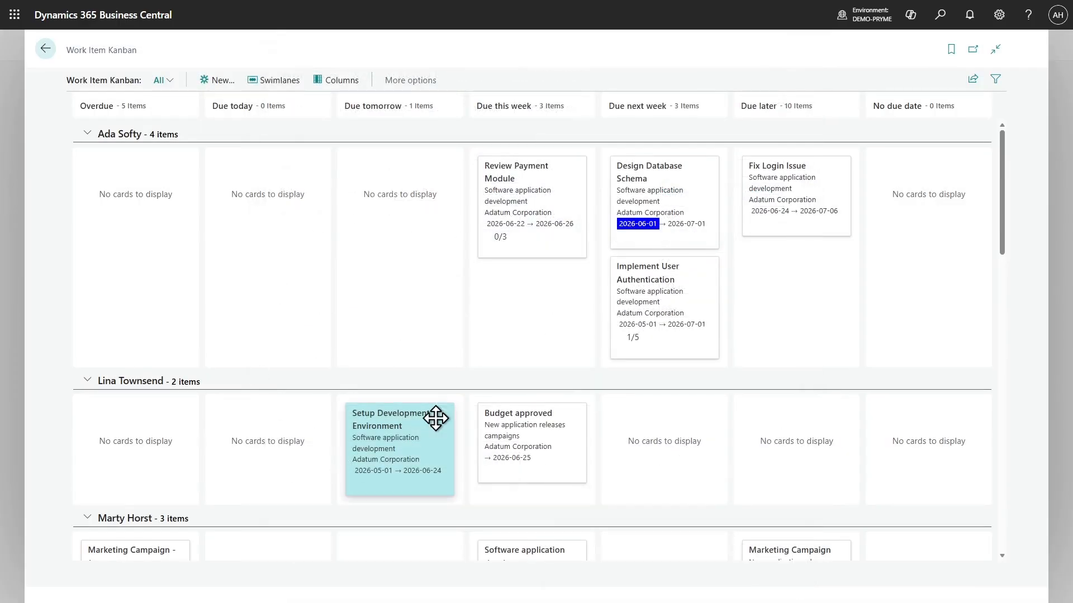
pyautogui.click(445, 383)
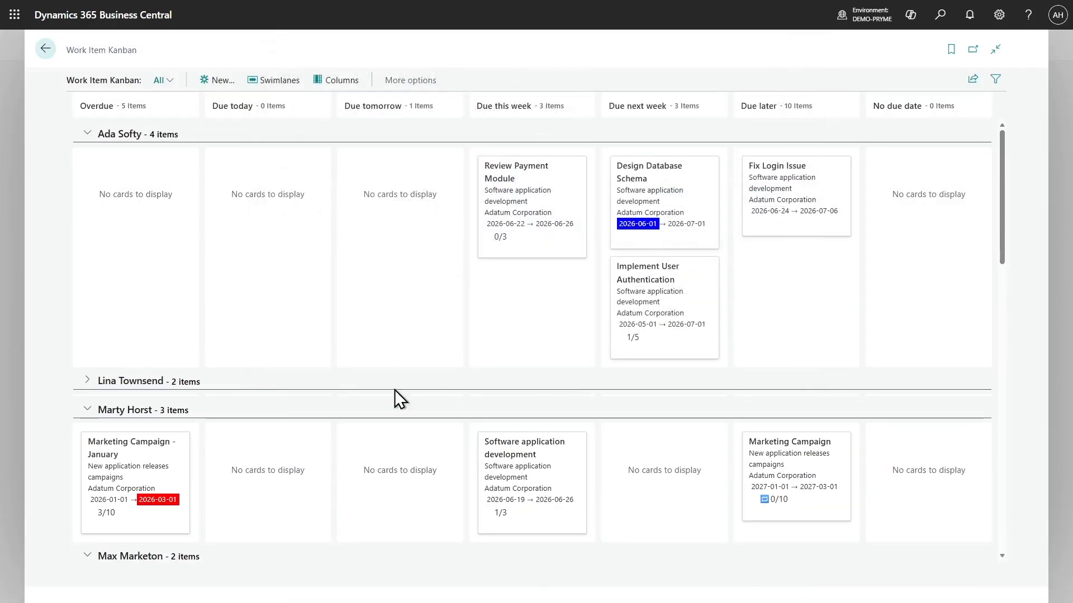
pyautogui.click(87, 382)
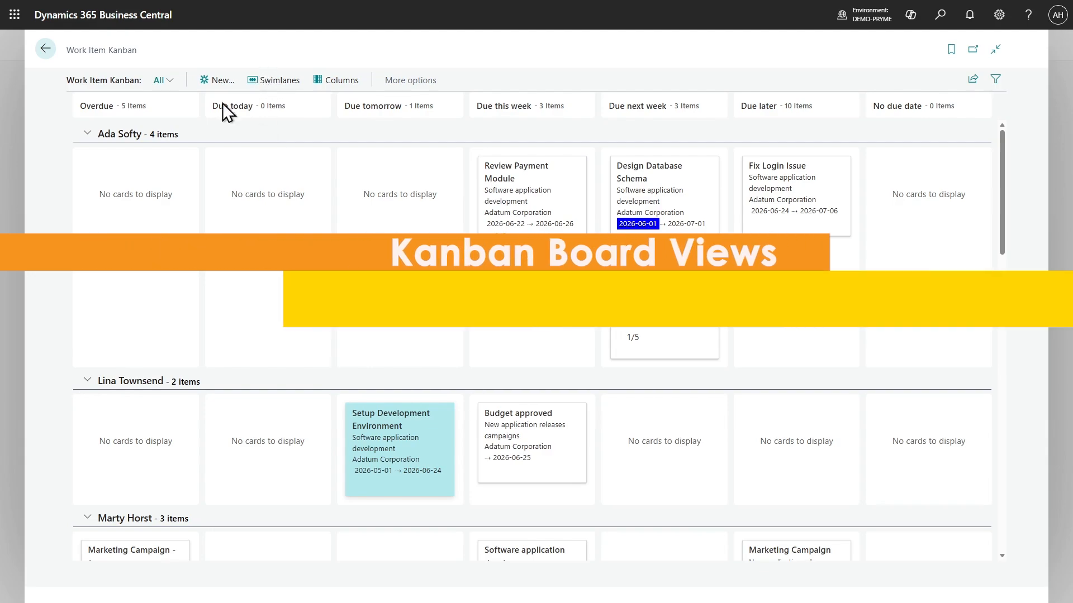
# View the Kanban board with customer swimlanes and with project swimlanes, down to the Software application development project
pyautogui.click(282, 81)
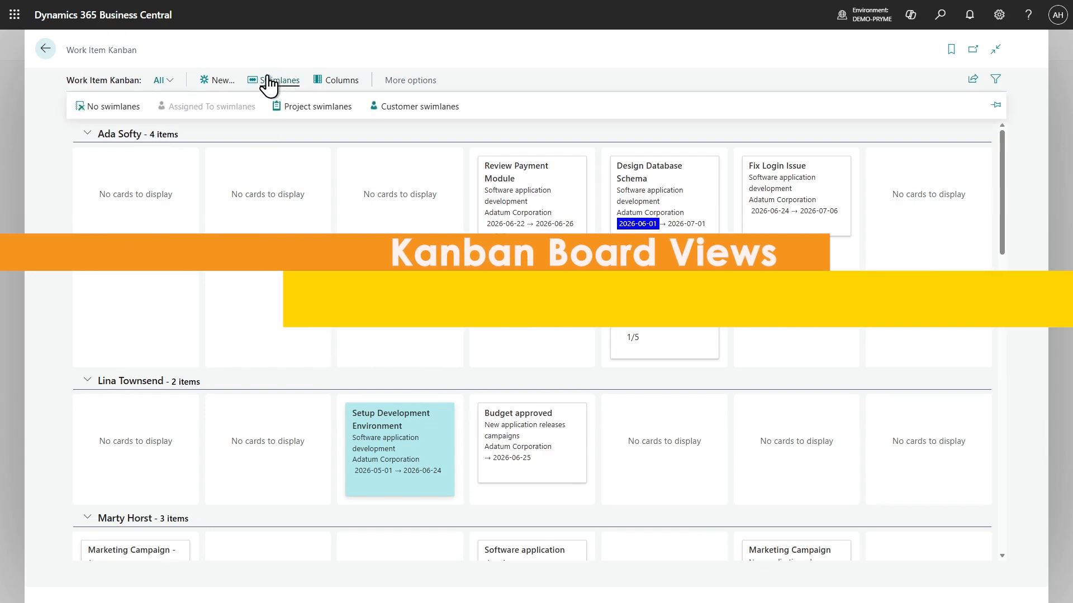
pyautogui.click(429, 107)
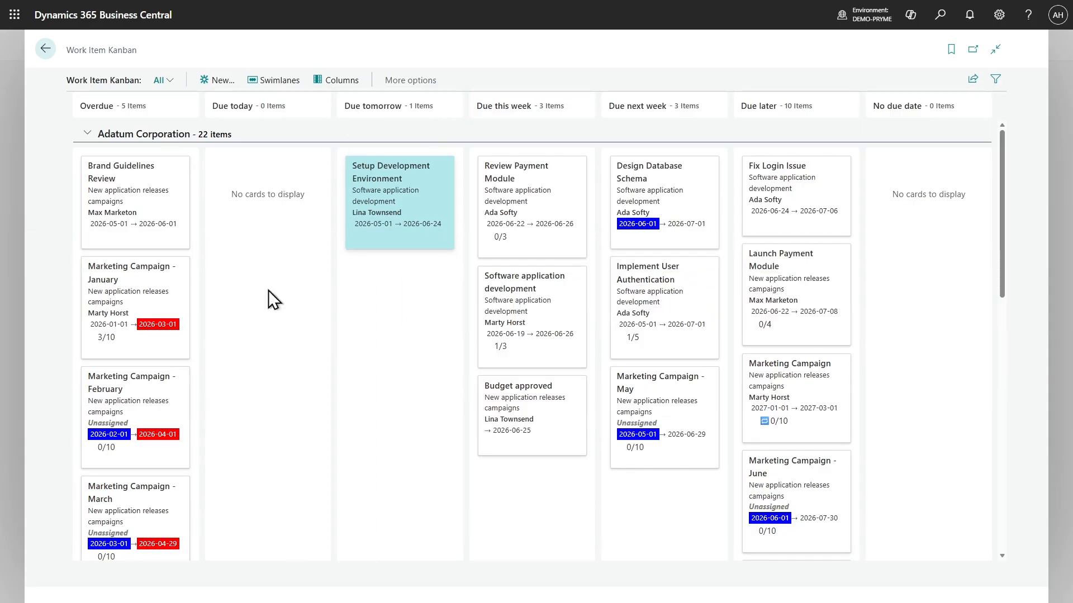
pyautogui.click(290, 82)
pyautogui.click(295, 106)
pyautogui.scroll(-10, 300, 161)
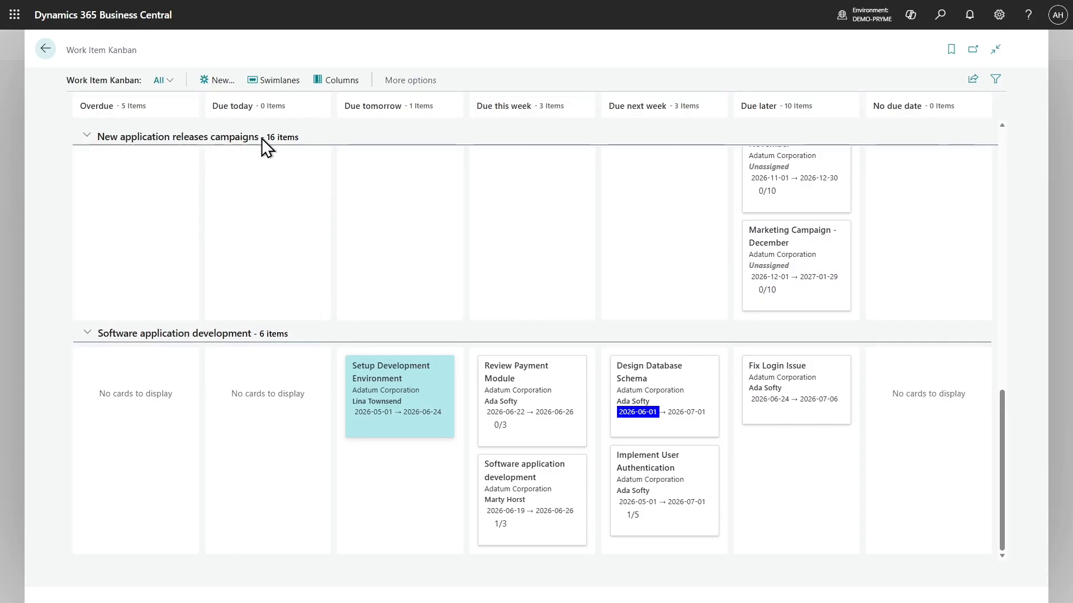
# Arrange the Kanban board with columns by stage and Assigned To swimlanes
pyautogui.click(328, 80)
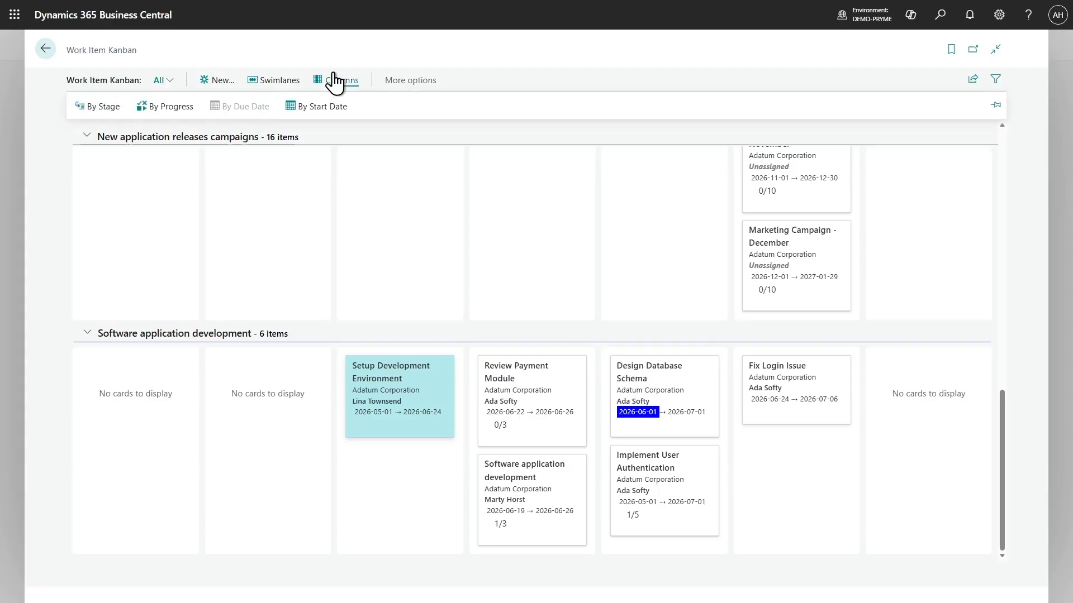
pyautogui.click(102, 106)
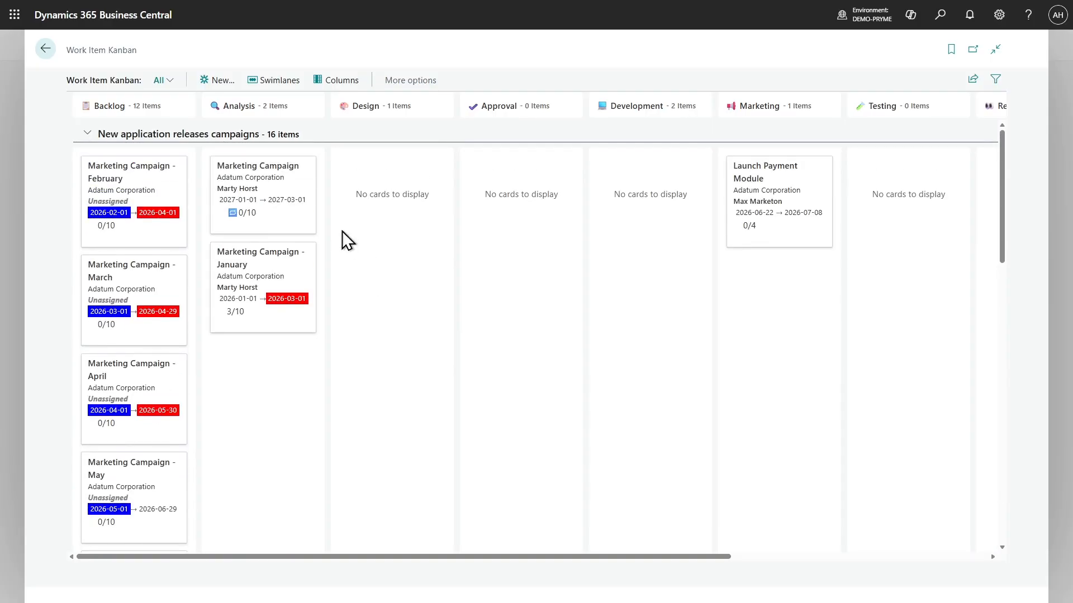
pyautogui.click(271, 81)
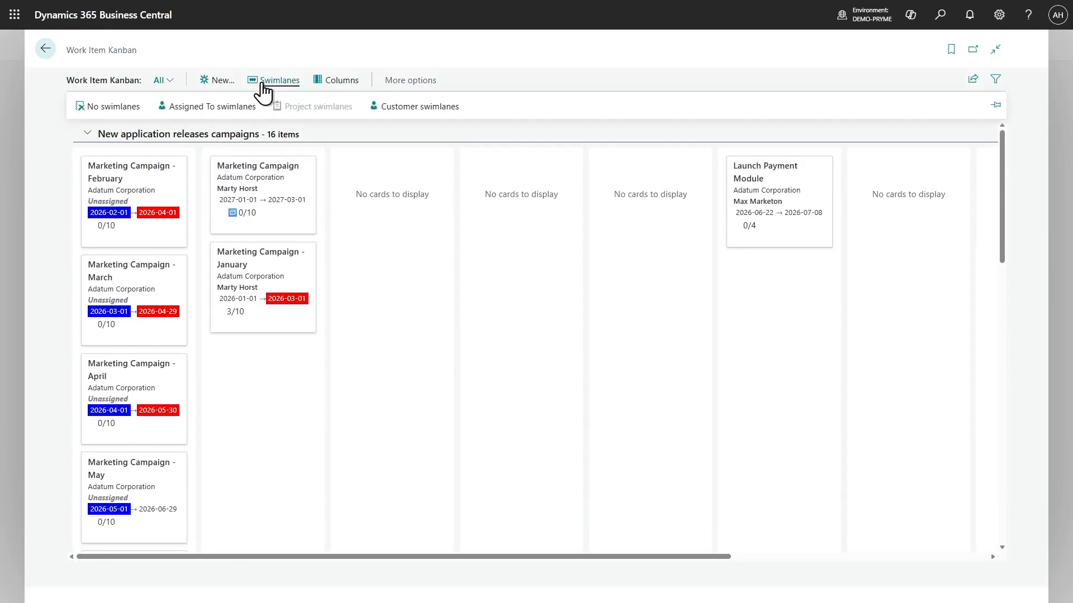
pyautogui.click(229, 106)
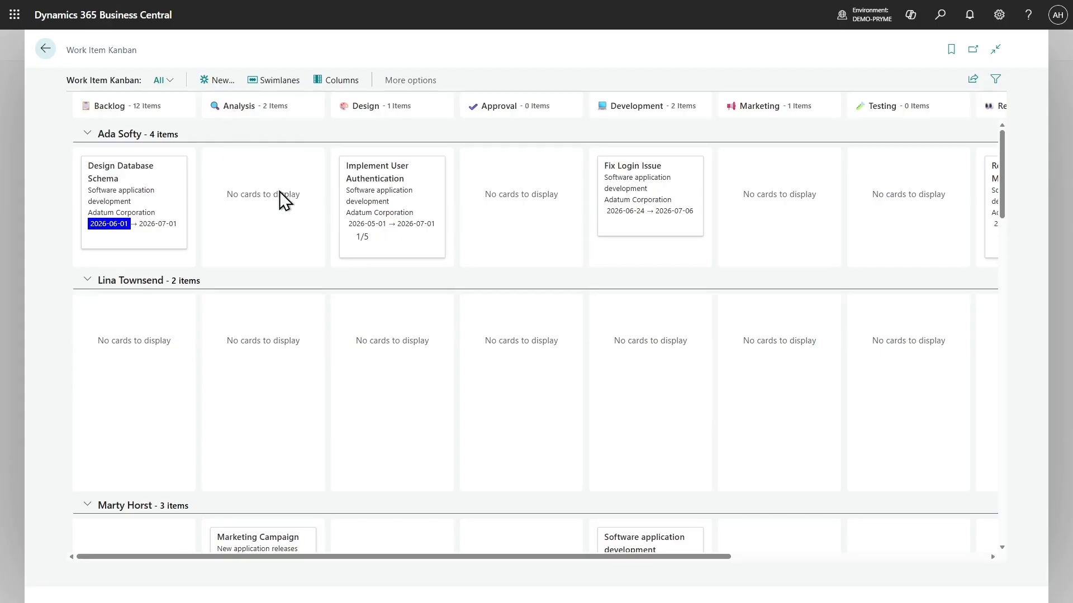
# Try to move the Marketing Campaign card out of the Analysis column, and return to the work items list
pyautogui.scroll(-5, 480, 184)
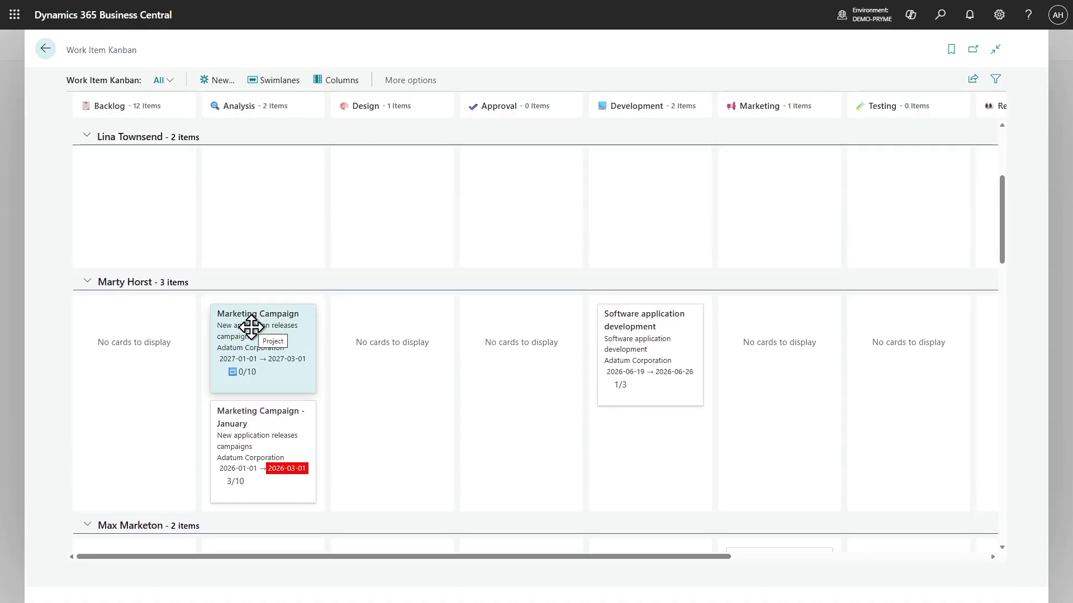
pyautogui.moveTo(251, 327)
pyautogui.mouseDown()
pyautogui.moveTo(349, 327)
pyautogui.moveTo(159, 341)
pyautogui.moveTo(723, 355)
pyautogui.moveTo(911, 346)
pyautogui.moveTo(518, 354)
pyautogui.moveTo(243, 340)
pyautogui.mouseUp()
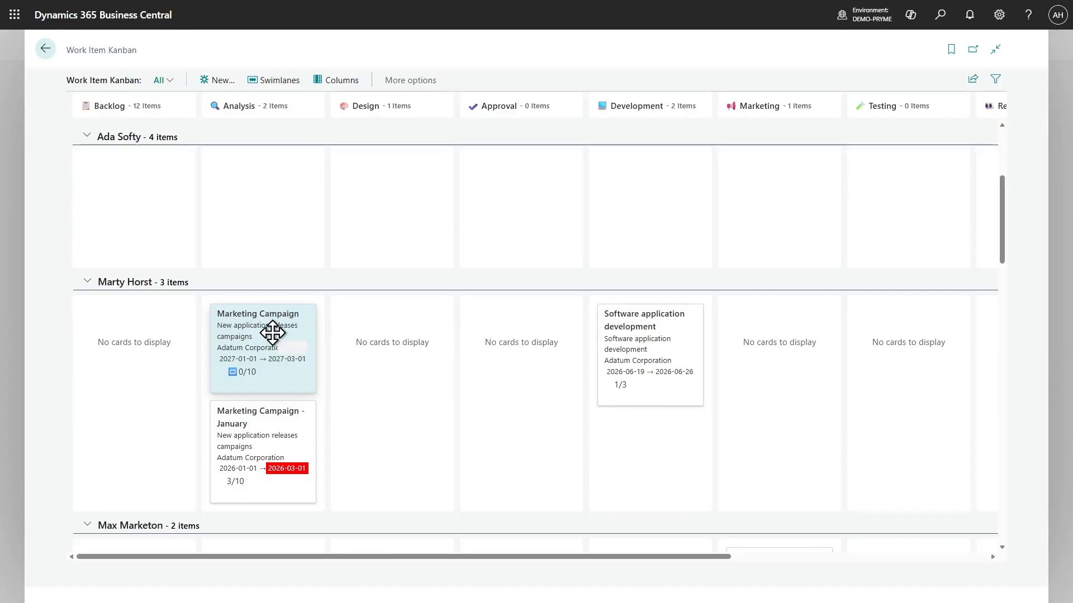
pyautogui.moveTo(251, 355); pyautogui.dragTo(210, 317)
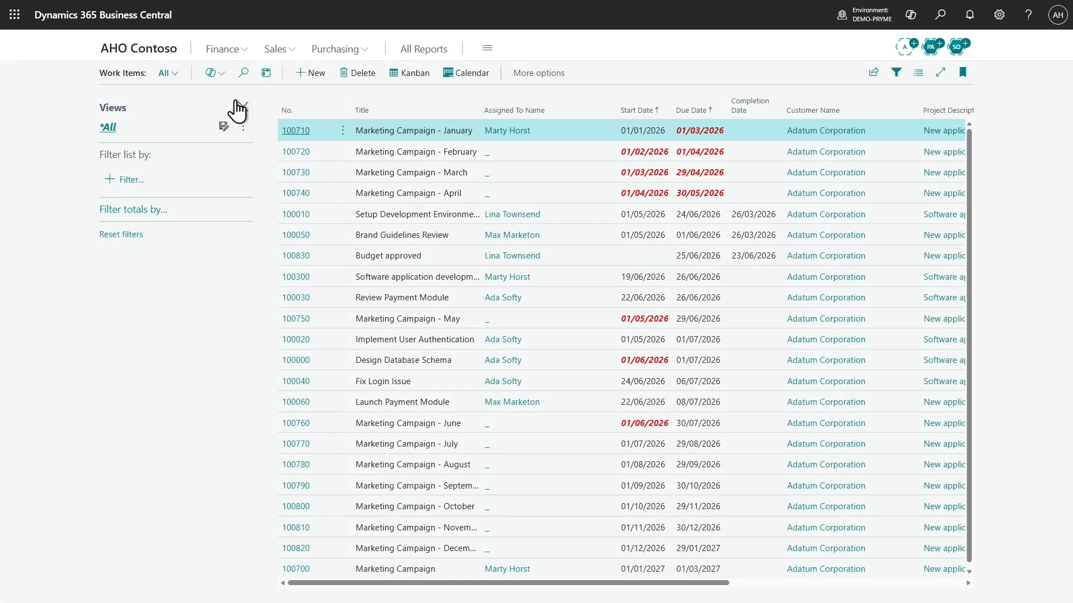
# Hide the list filters and create a work item template from work item 100020, Implement User Authentication
pyautogui.click(243, 107)
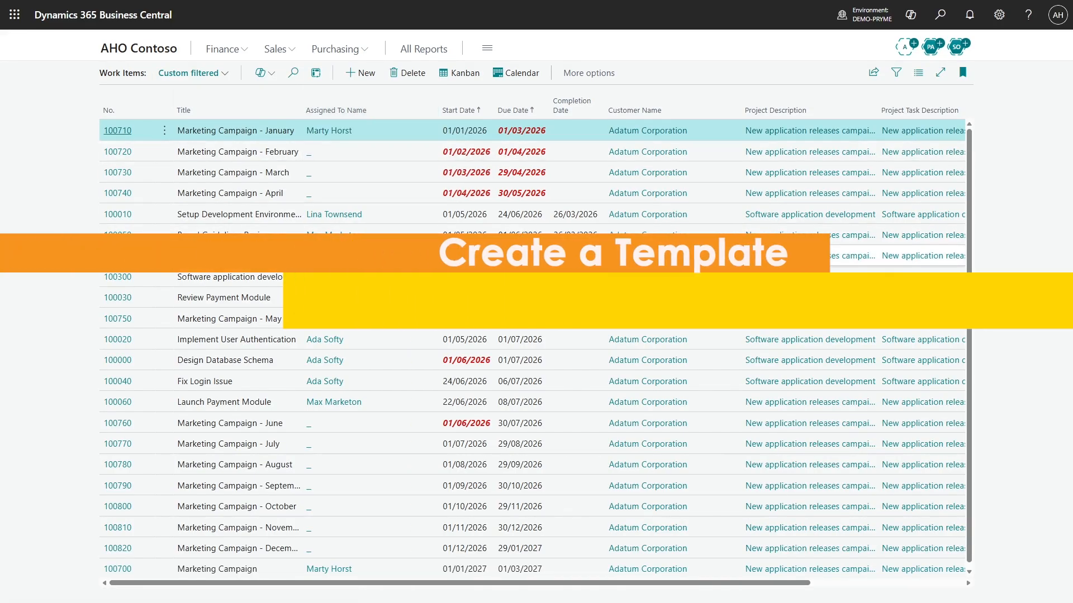
pyautogui.click(107, 342)
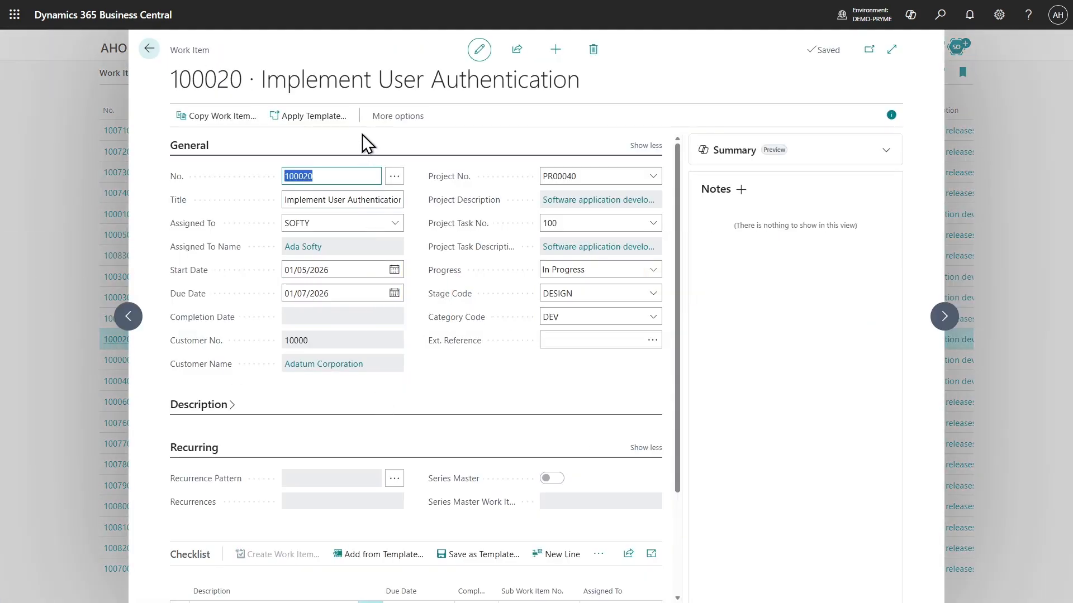
pyautogui.click(378, 124)
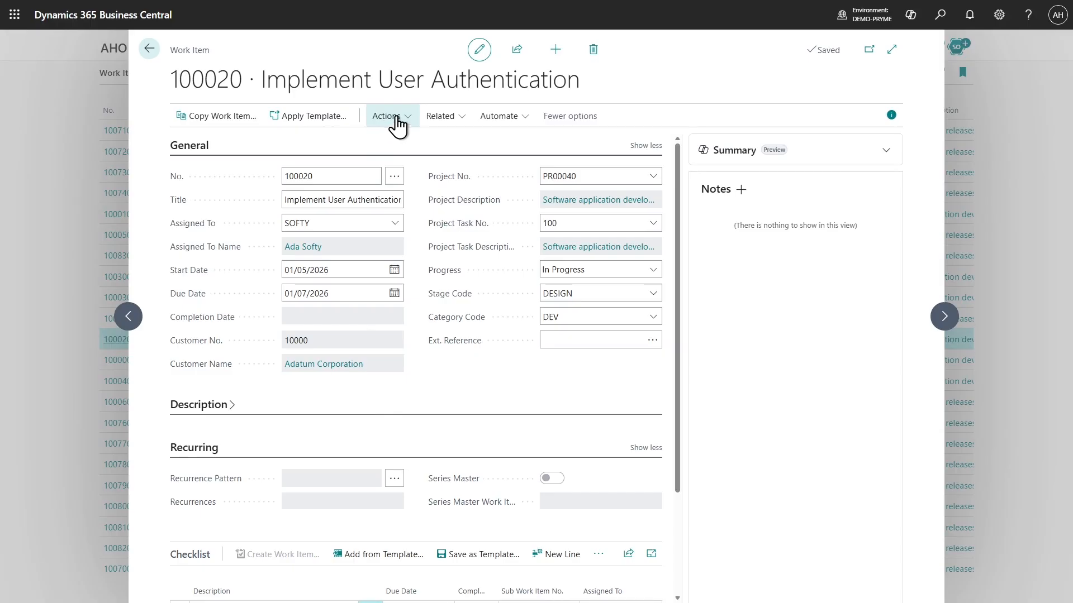
pyautogui.click(397, 120)
pyautogui.click(414, 137)
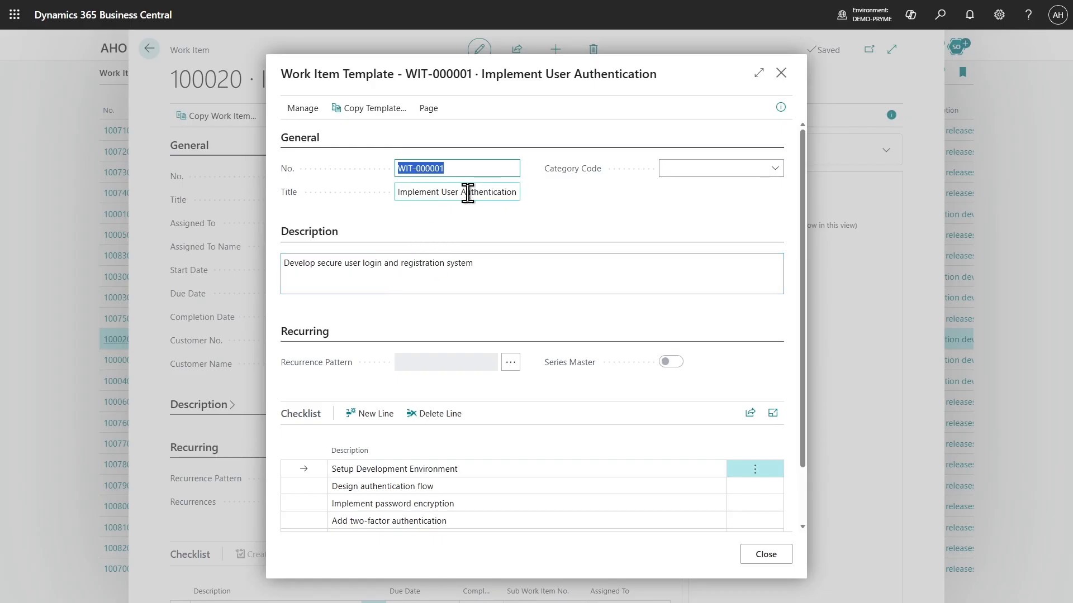
# Set the new work item template's category code to DEV
pyautogui.click(778, 170)
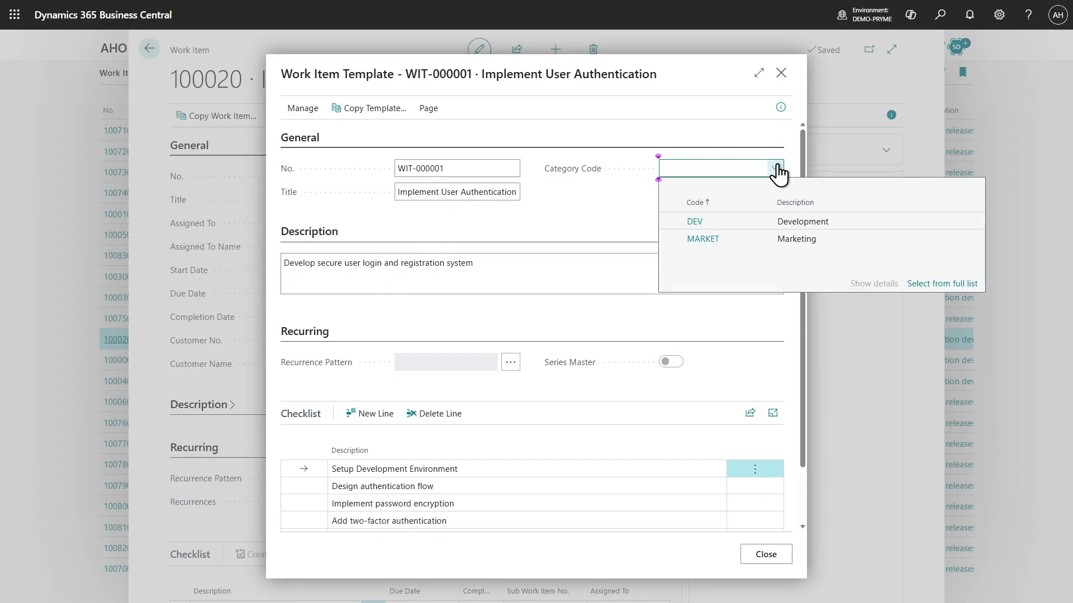
pyautogui.click(692, 220)
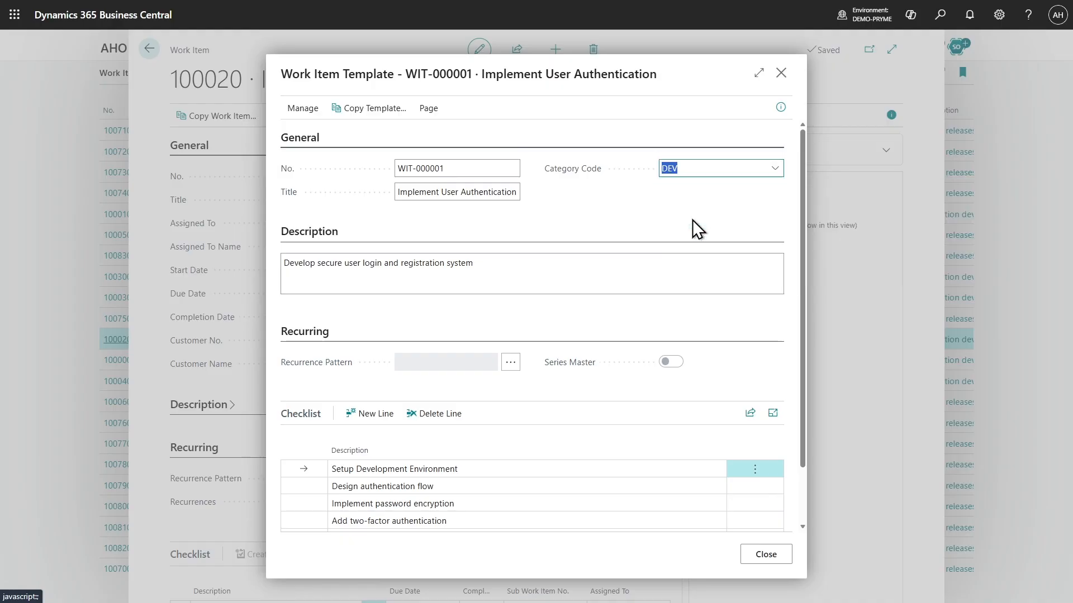
pyautogui.click(570, 136)
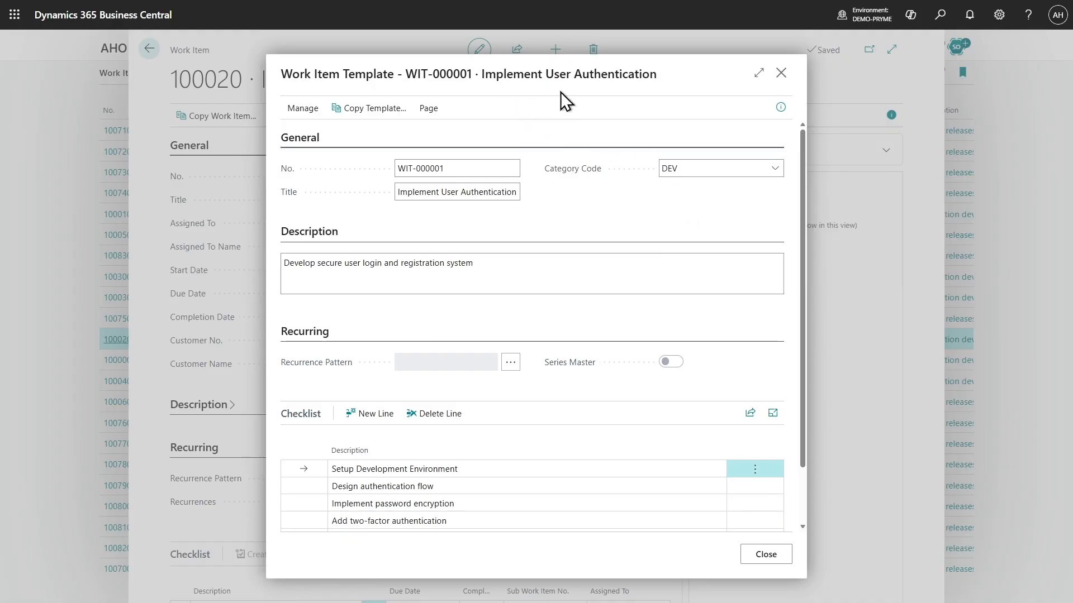
# Close the finished work item template and view the templates available to apply to work item 100020
pyautogui.click(773, 562)
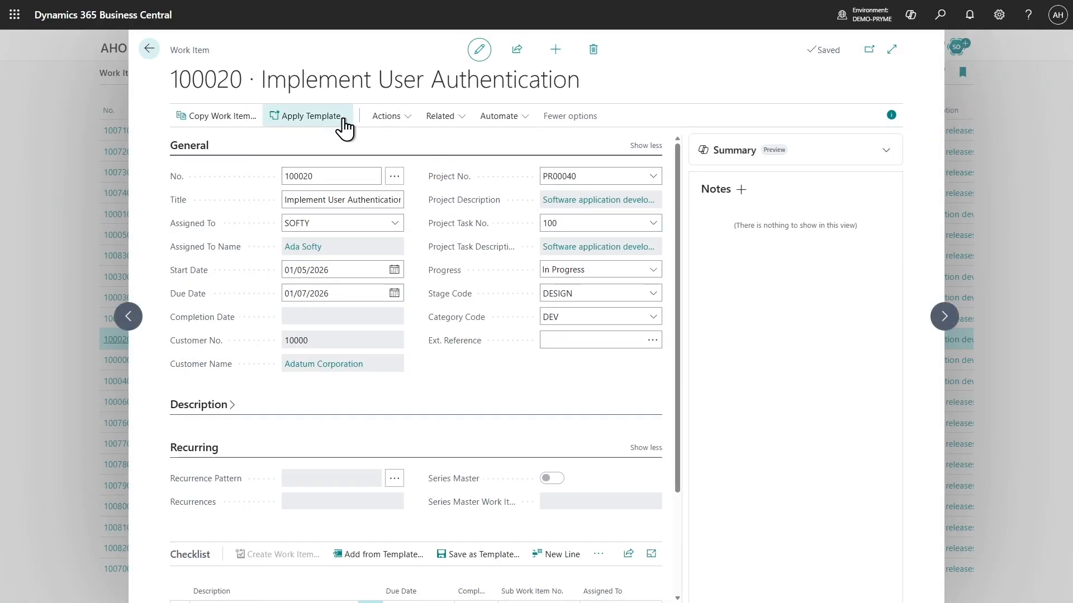
pyautogui.click(343, 119)
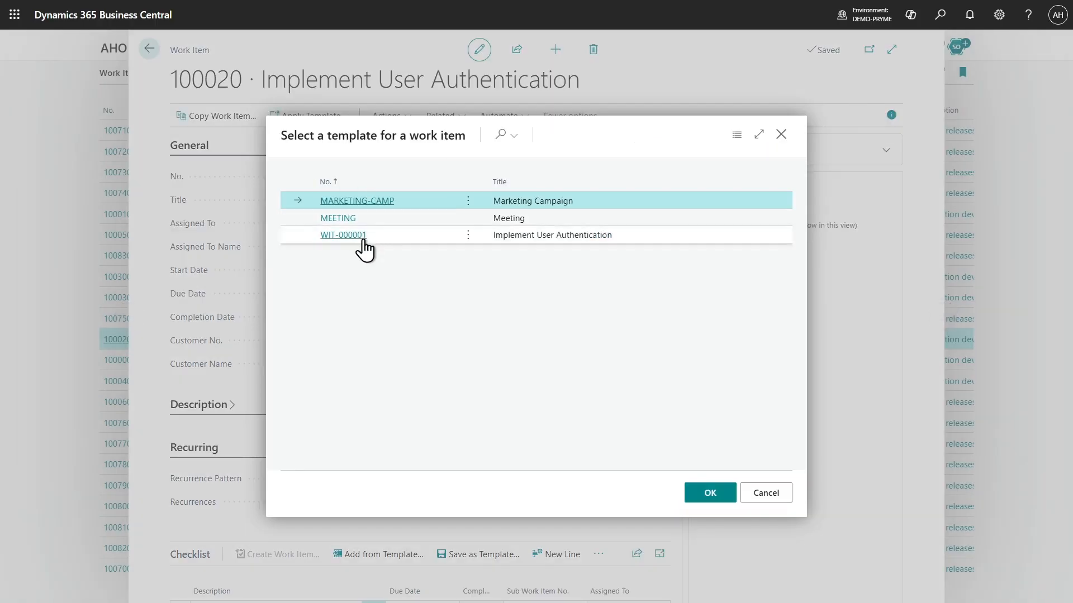
pyautogui.click(770, 499)
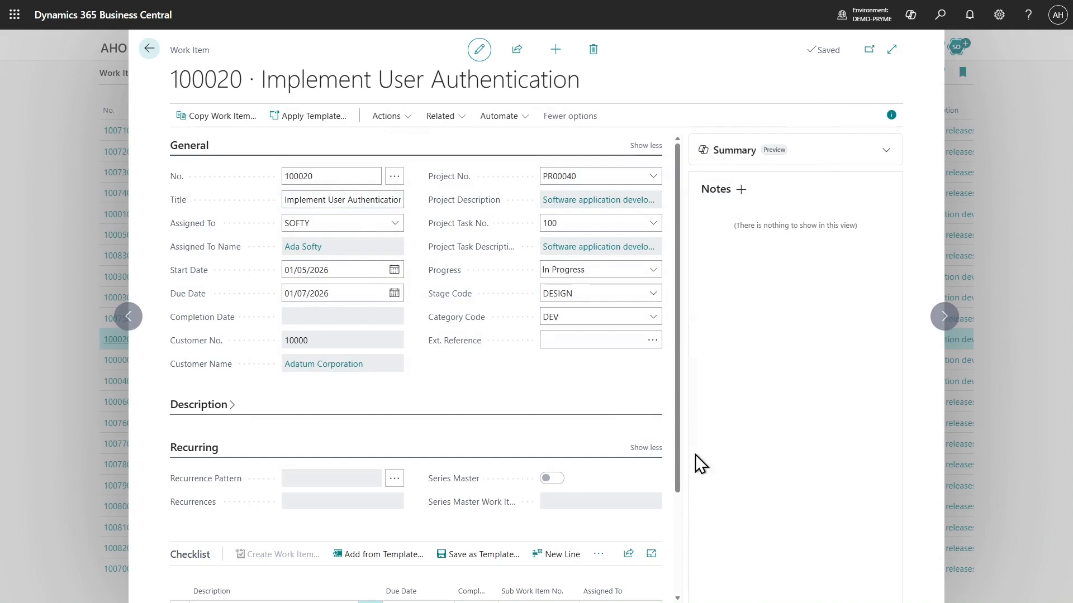
# Collapse the general details of work item 100020 and save its checklist as a checklist template
pyautogui.click(199, 151)
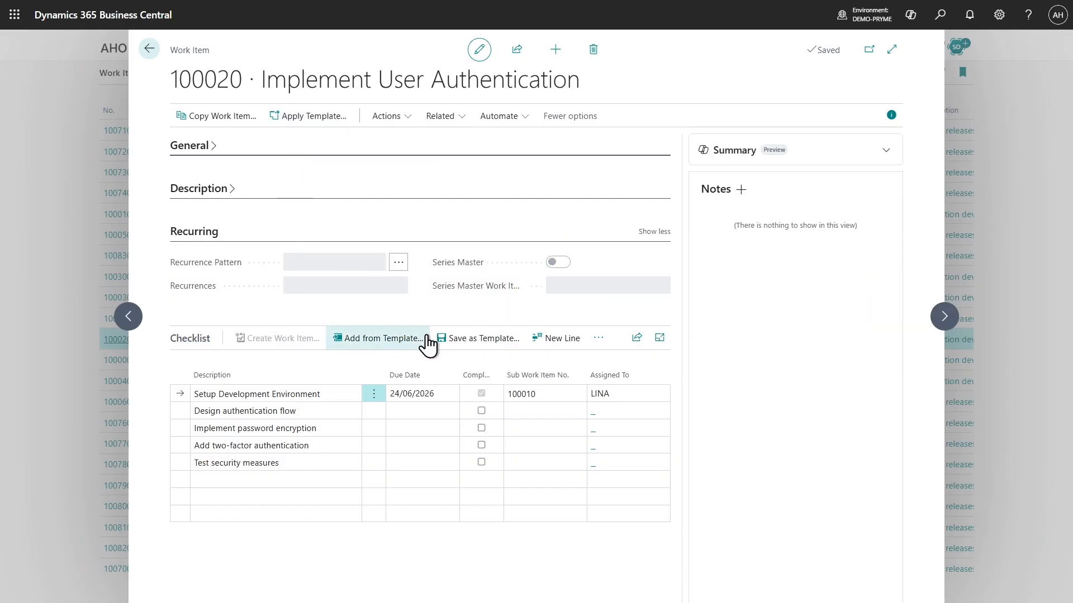
pyautogui.click(482, 342)
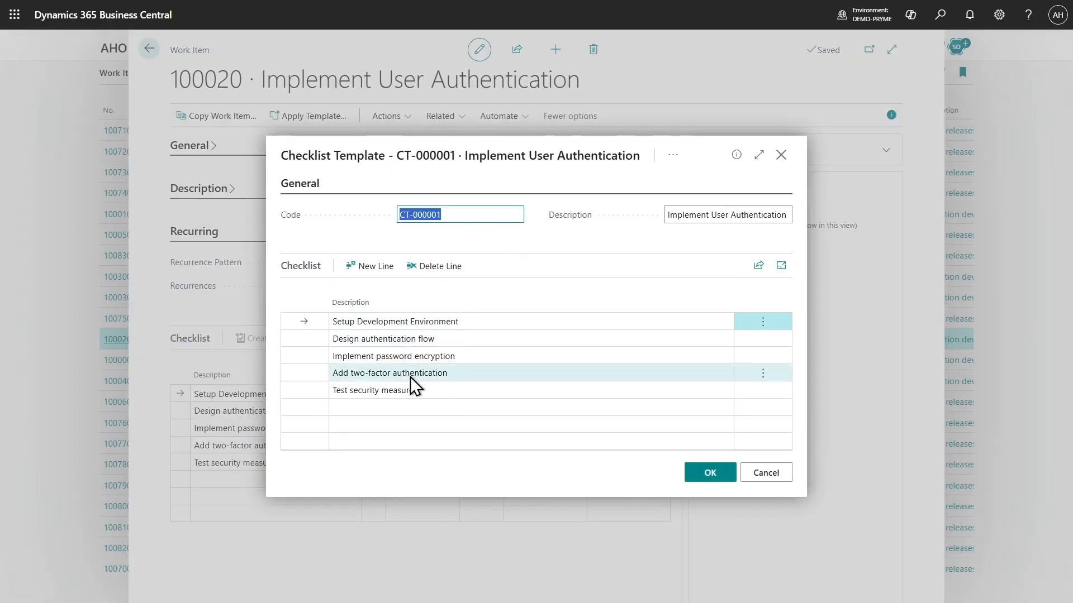
pyautogui.click(708, 474)
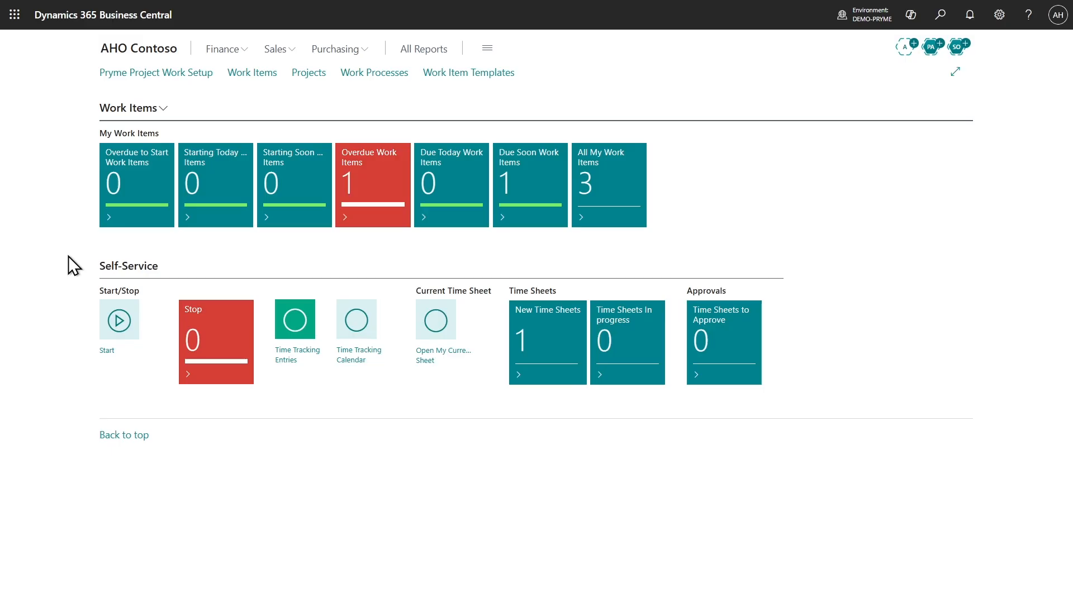
# Start a time tracking entry of type Project for work item 100300
pyautogui.click(115, 323)
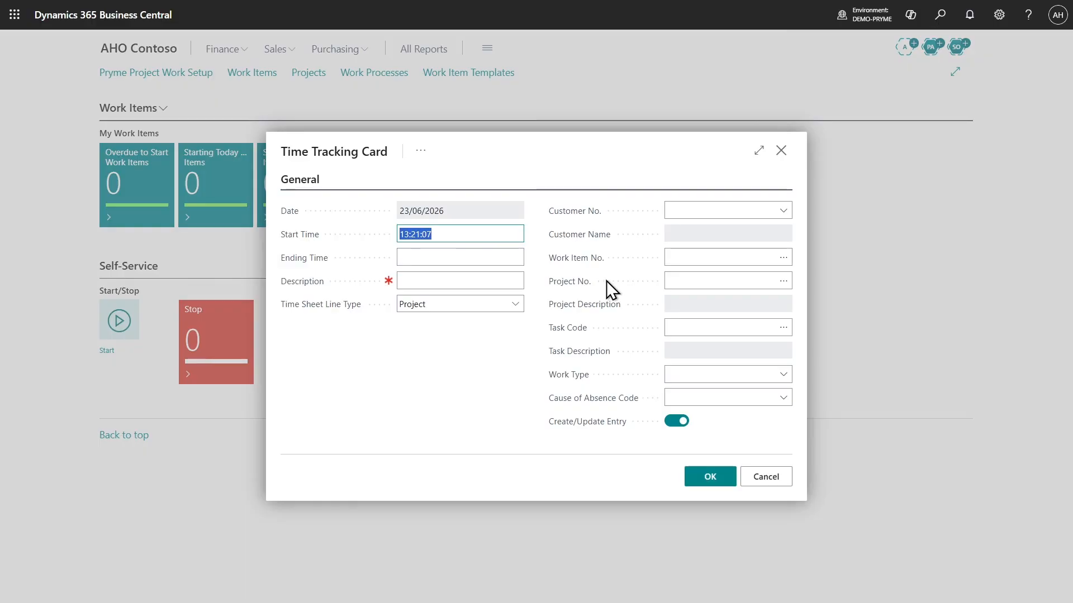
pyautogui.click(783, 258)
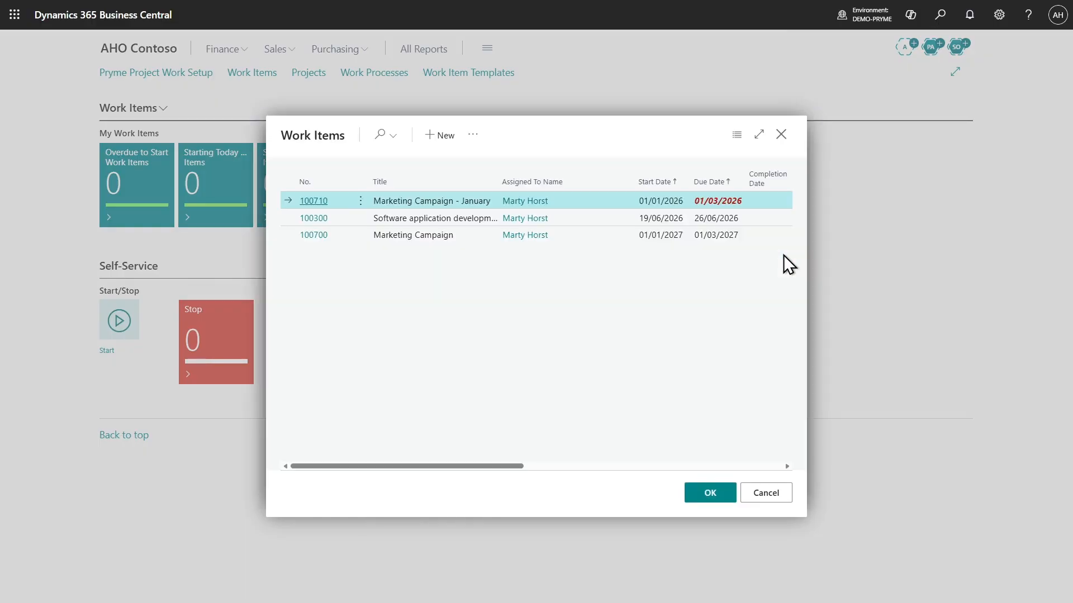
pyautogui.click(311, 218)
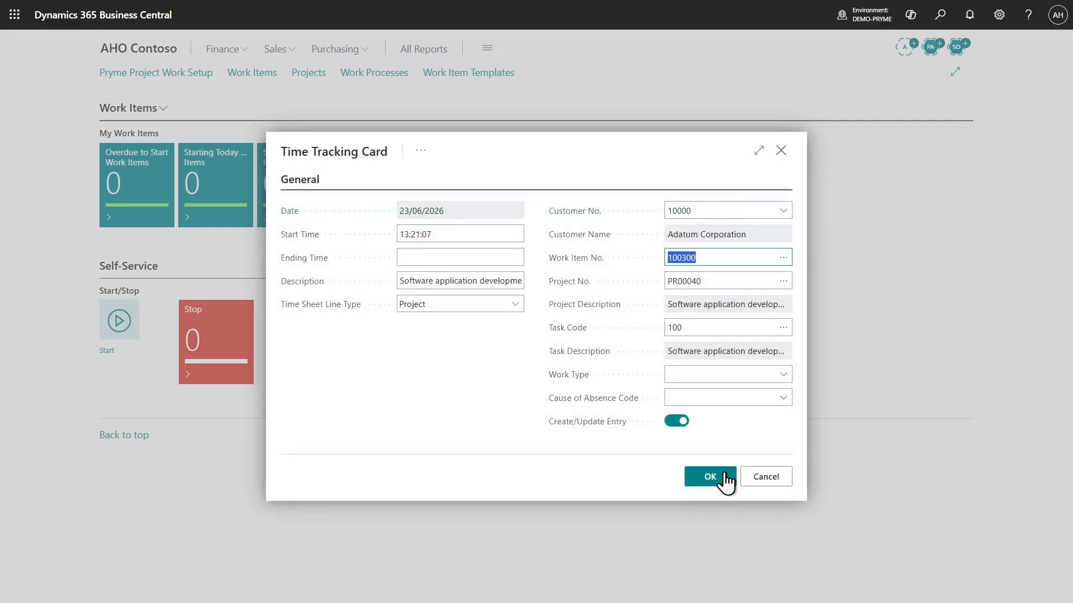
pyautogui.click(724, 476)
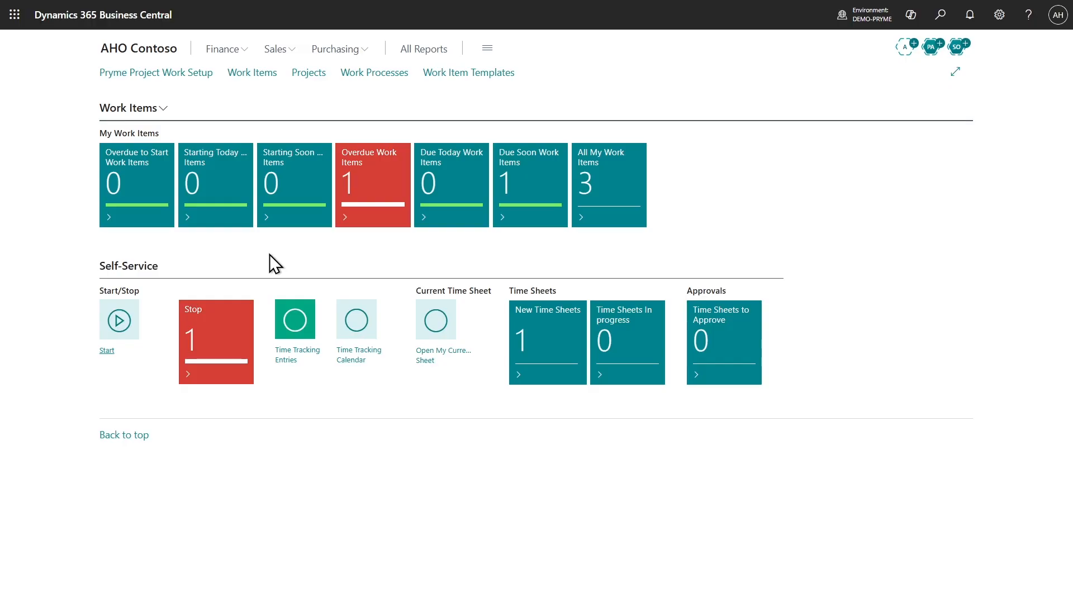
# Open the overdue work item Marketing Campaign - January, expand its general details, and open the external reference for editing
pyautogui.click(372, 202)
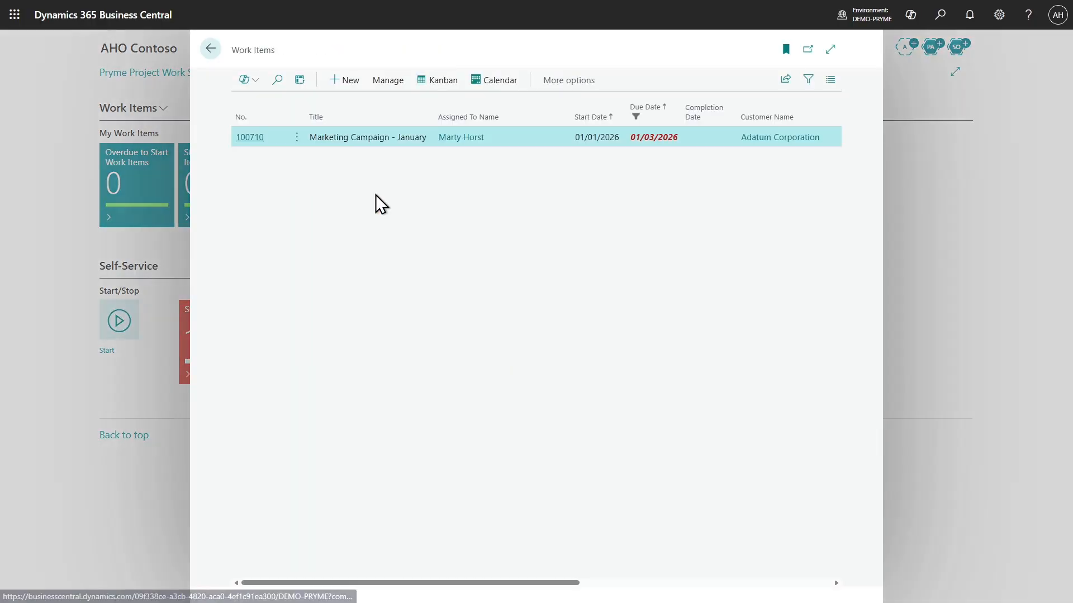
pyautogui.click(249, 137)
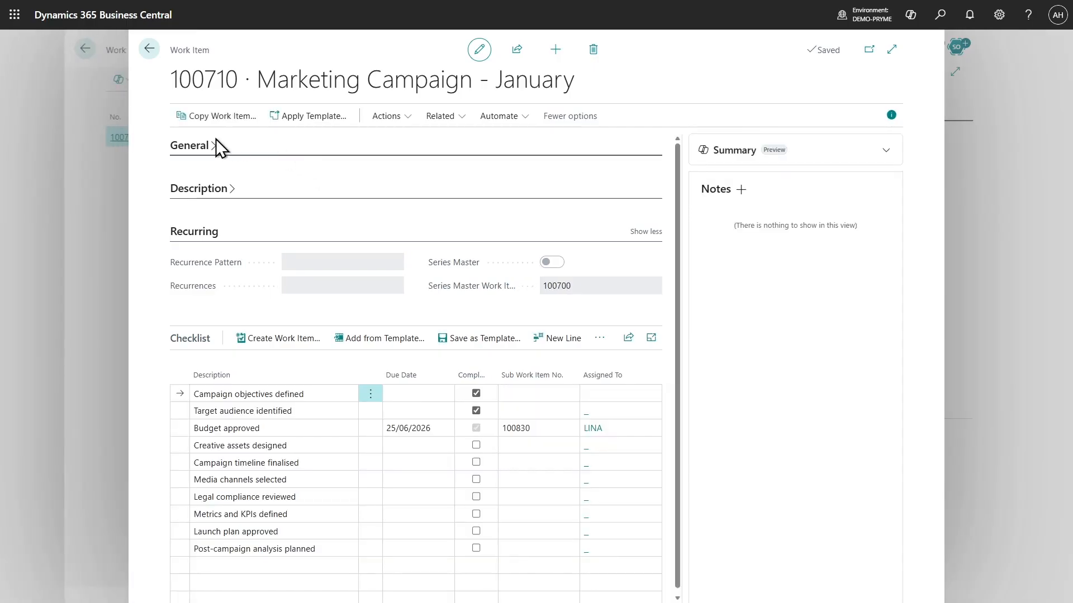
pyautogui.click(208, 151)
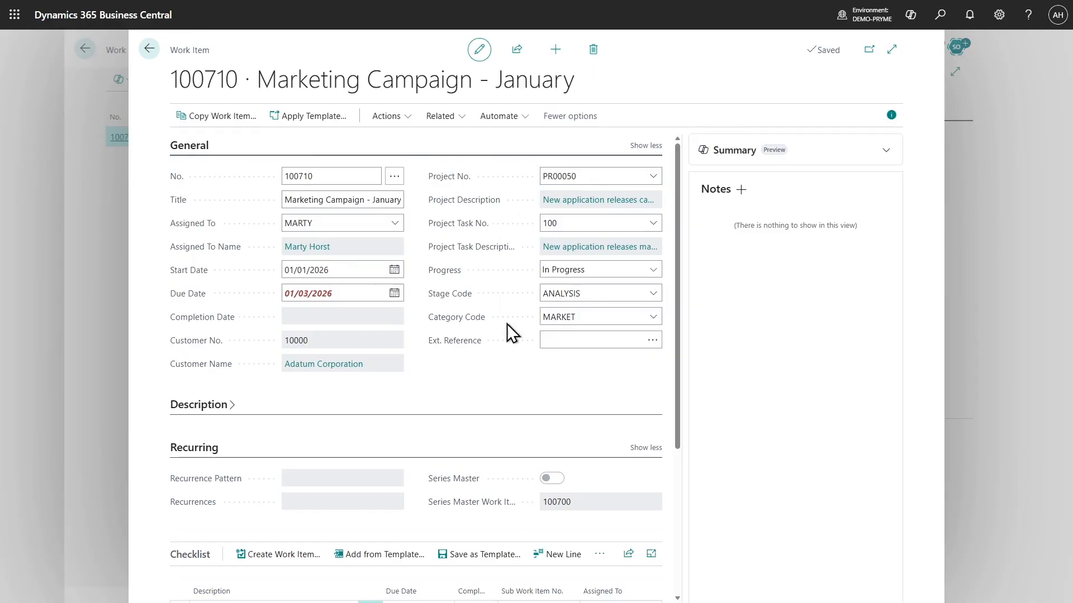
pyautogui.click(463, 342)
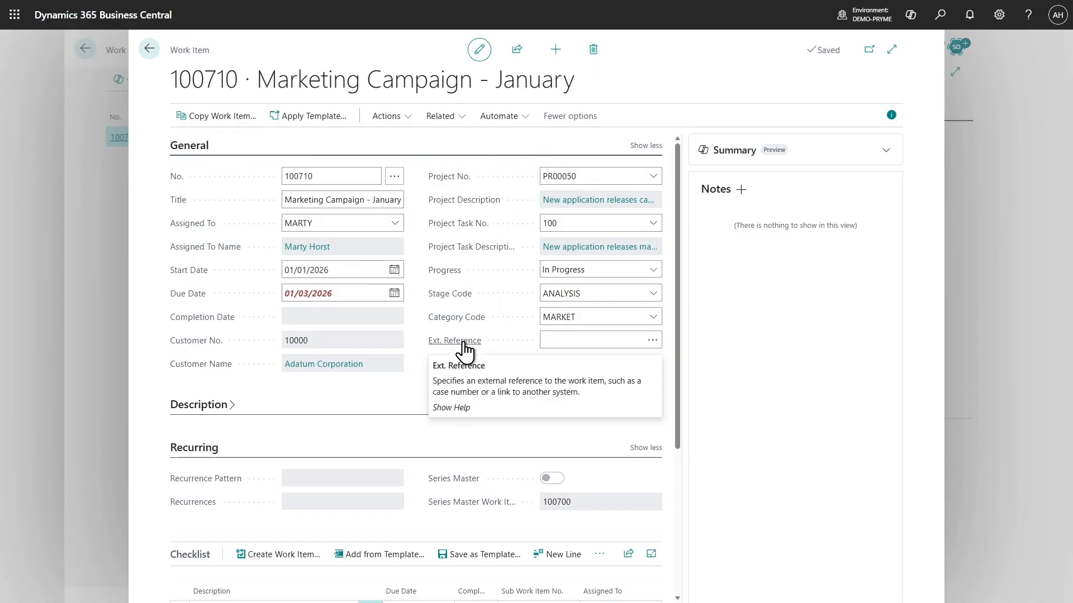
pyautogui.click(552, 342)
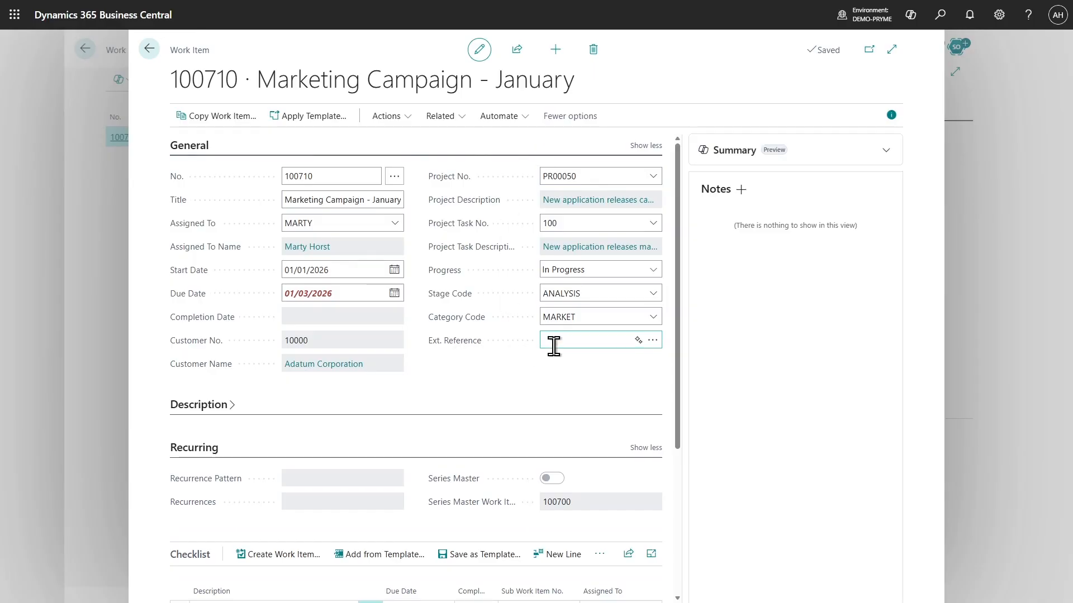